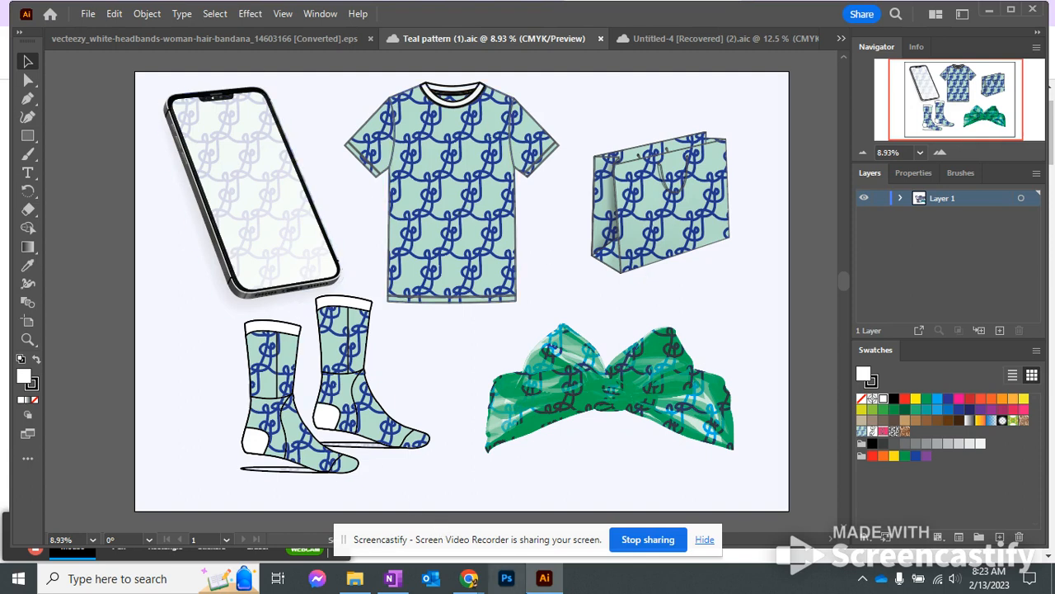
# - Switch to the open Outlook email "Fw: MOCKUPS" in Chrome and maximize its window
pyautogui.moveTo(396, 581)
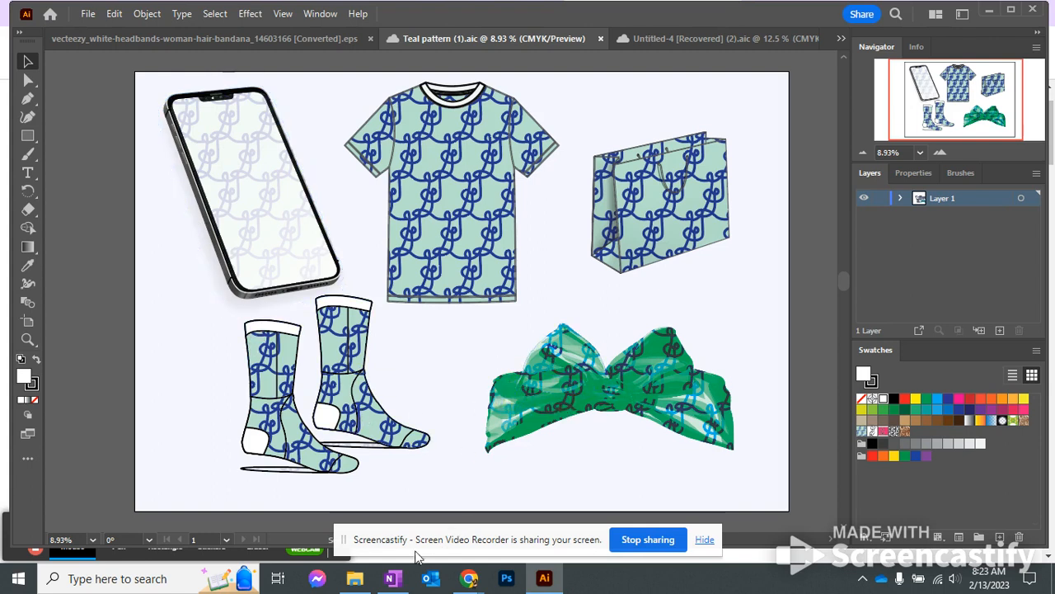
pyautogui.moveTo(470, 578)
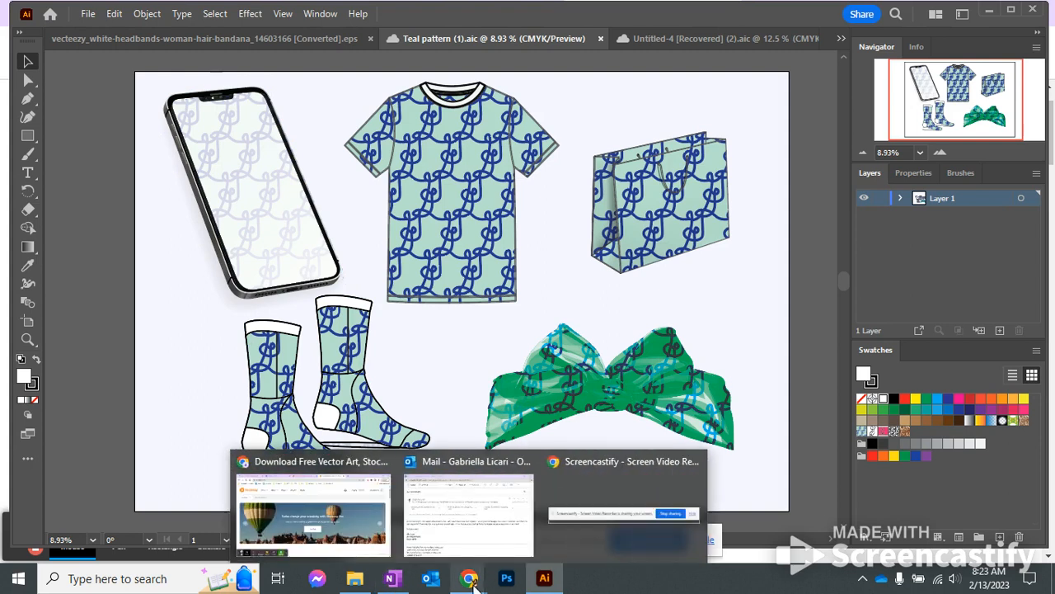
pyautogui.moveTo(467, 517)
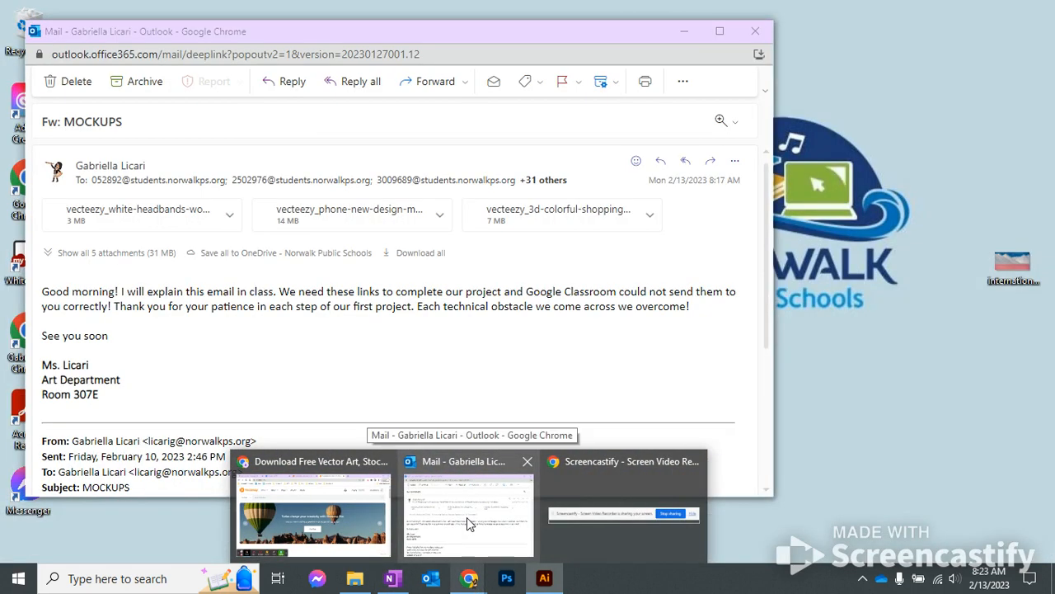
pyautogui.click(467, 517)
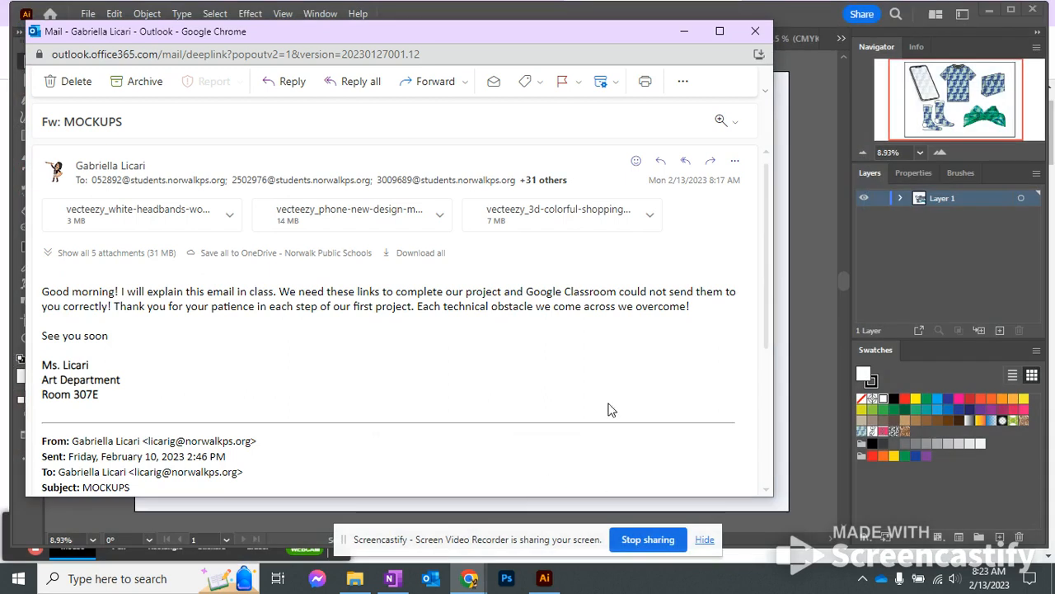
pyautogui.click(720, 32)
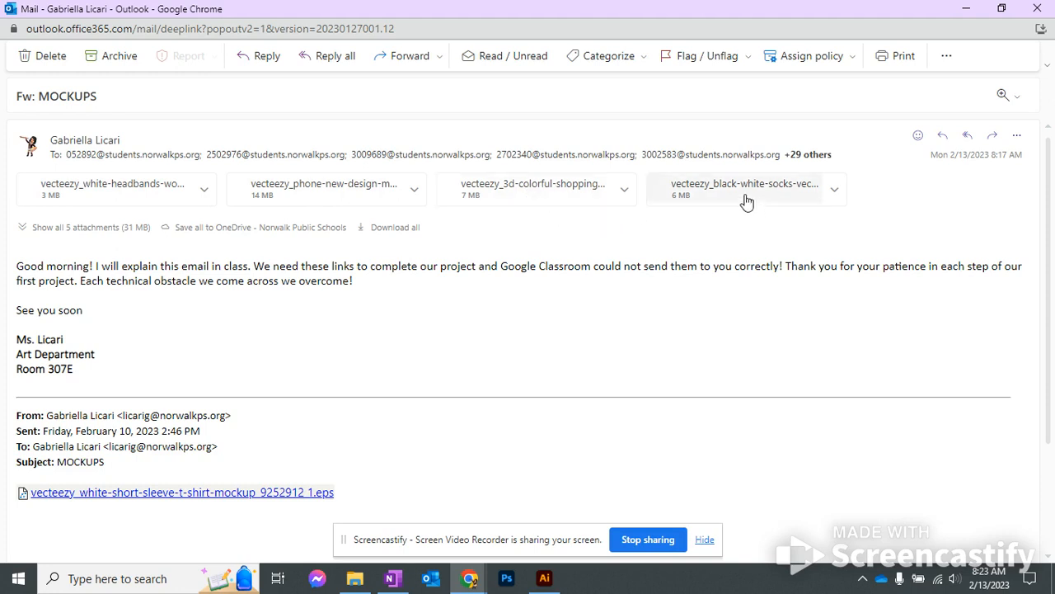
# - Show all attachments of the MOCKUPS email, check the linked T-shirt mockup file below the message, and minimize the email window
pyautogui.click(23, 236)
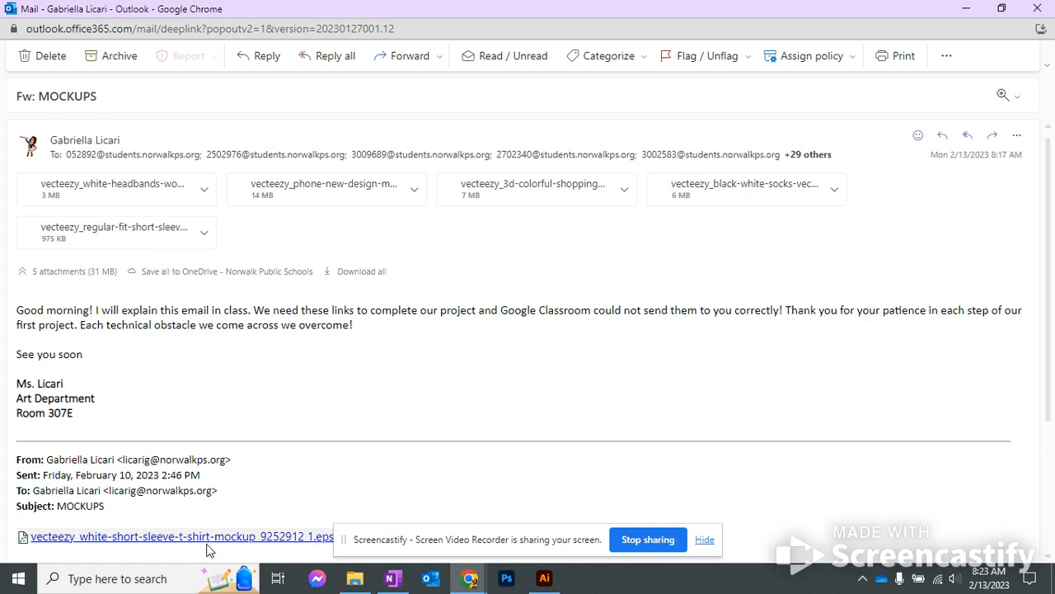
pyautogui.scroll(-2, 208, 546)
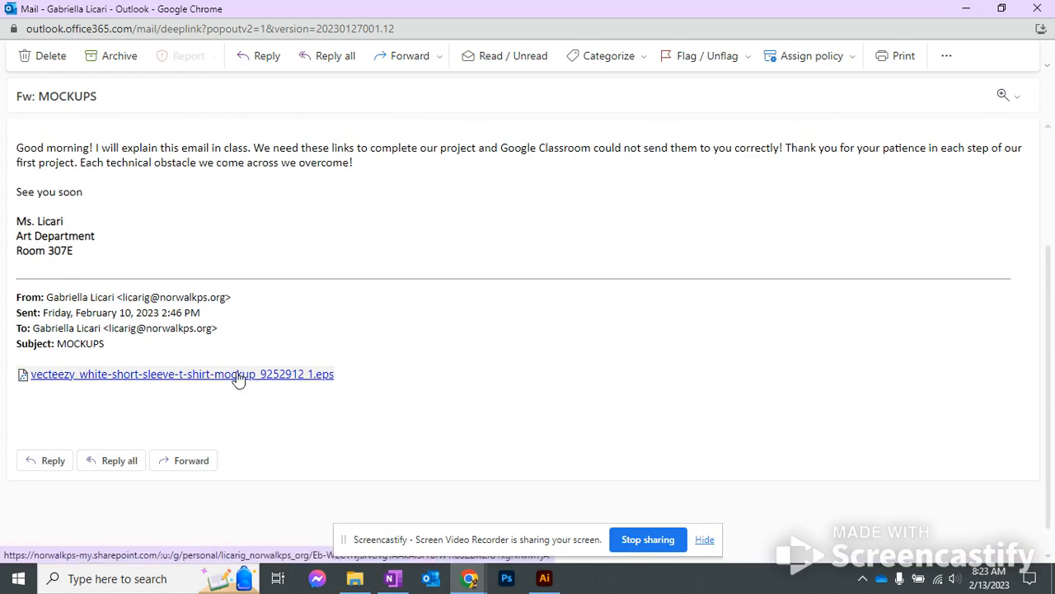
pyautogui.scroll(2, 238, 377)
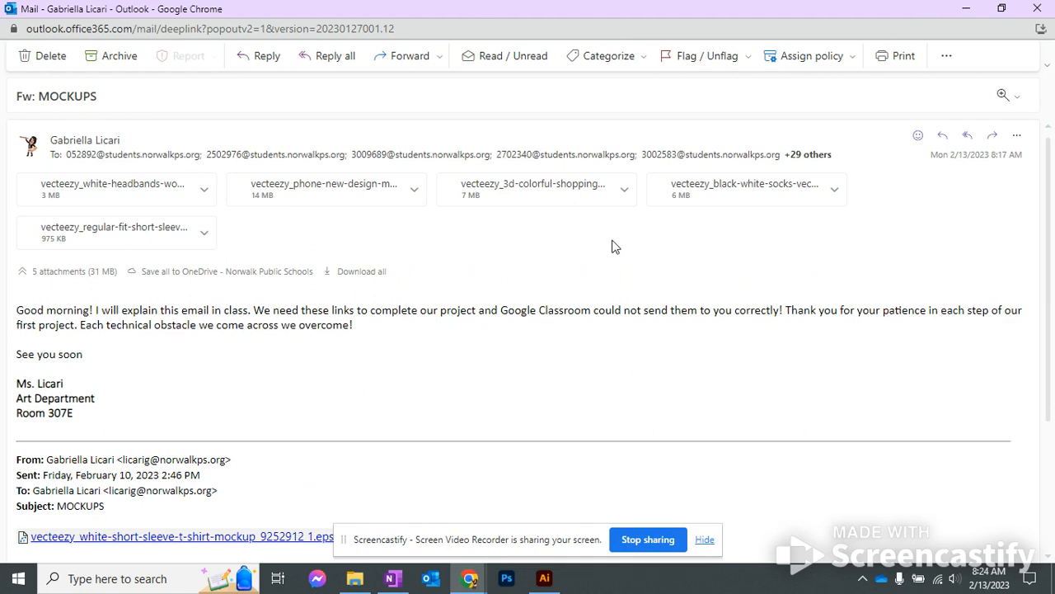
pyautogui.click(970, 11)
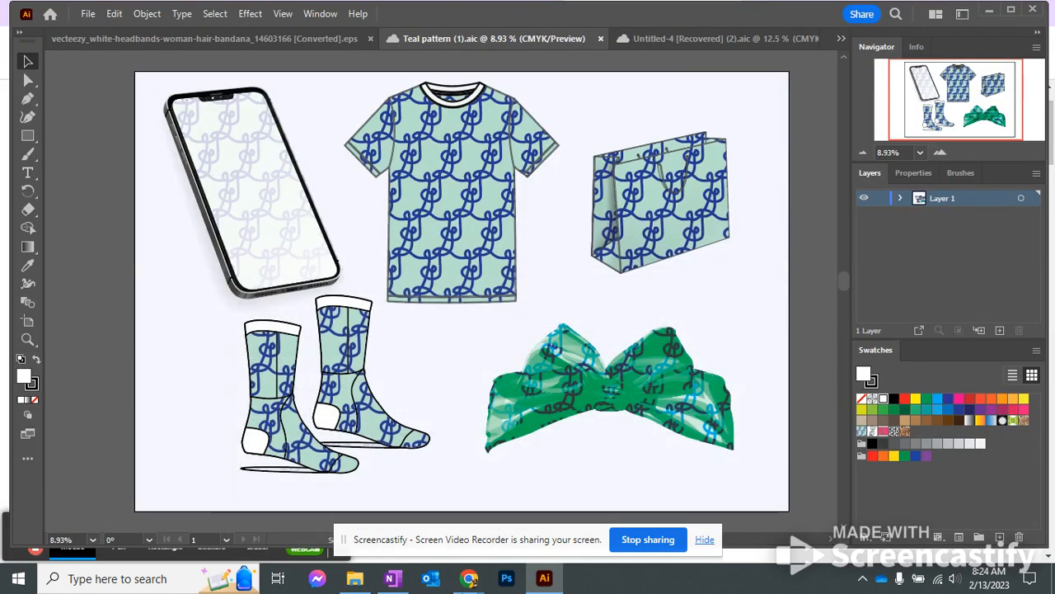
# - Switch to the Vecteezy page in Chrome and search its vectors for "lunchbox"
pyautogui.moveTo(469, 577)
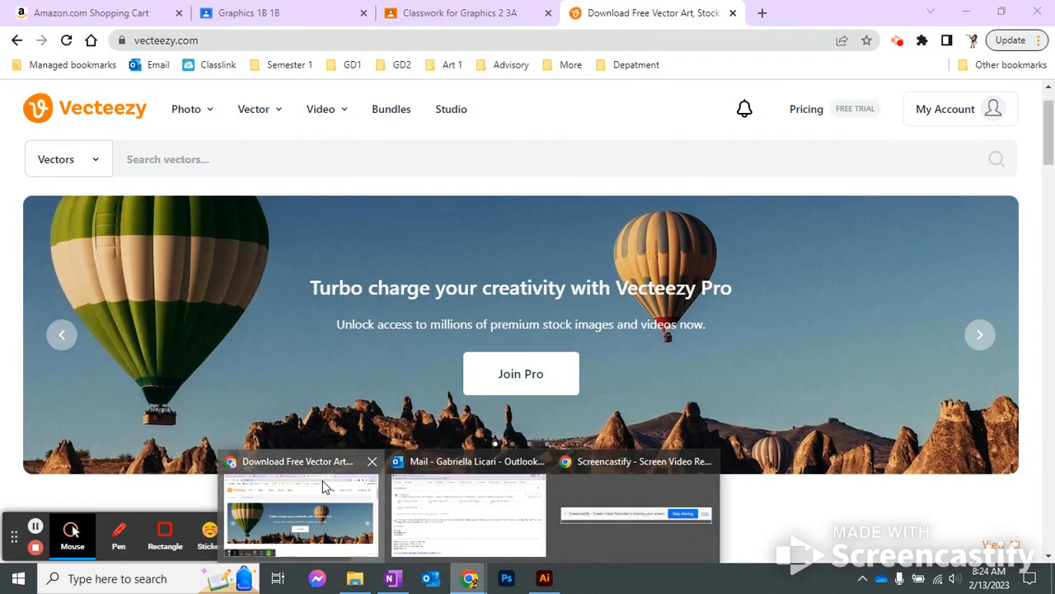
pyautogui.click(325, 487)
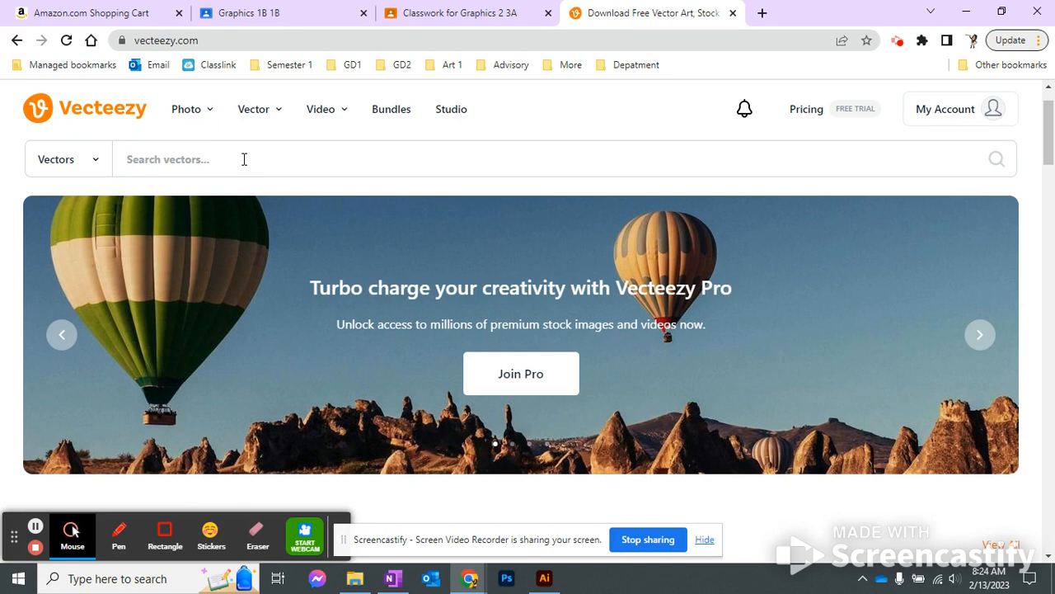
pyautogui.write('lunch')
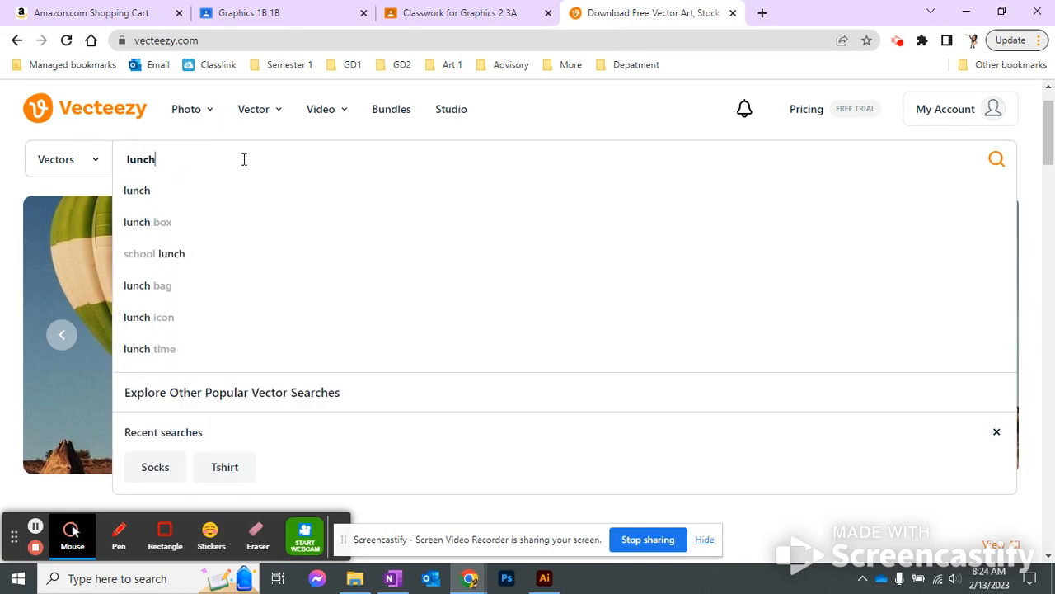
pyautogui.write('box')
pyautogui.press('Return')
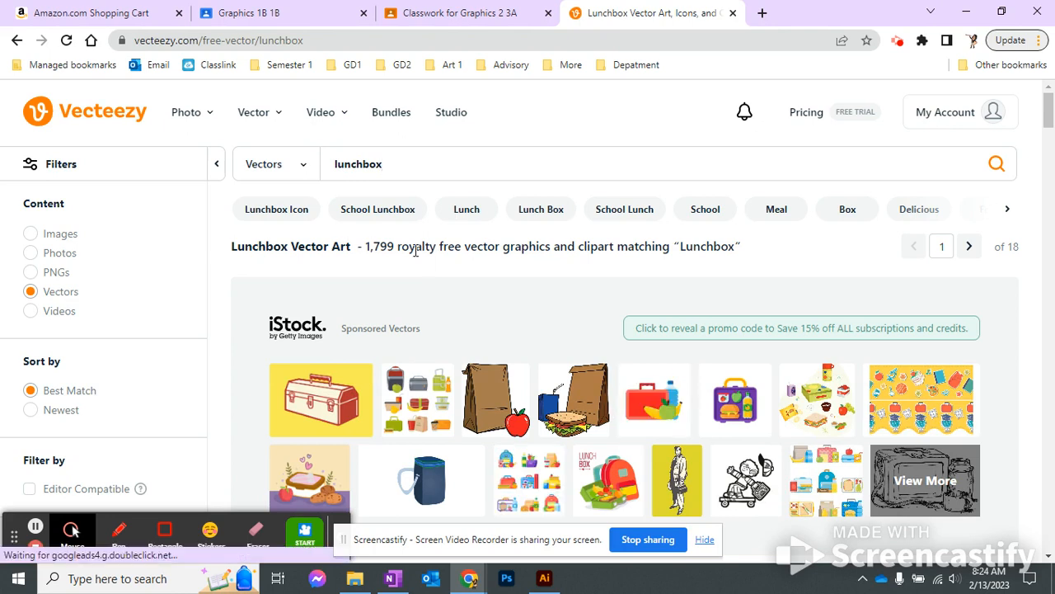
# - Look through the lunchbox vector results and the content filter for artwork usable as a product mockup
pyautogui.scroll(-2, 157, 367)
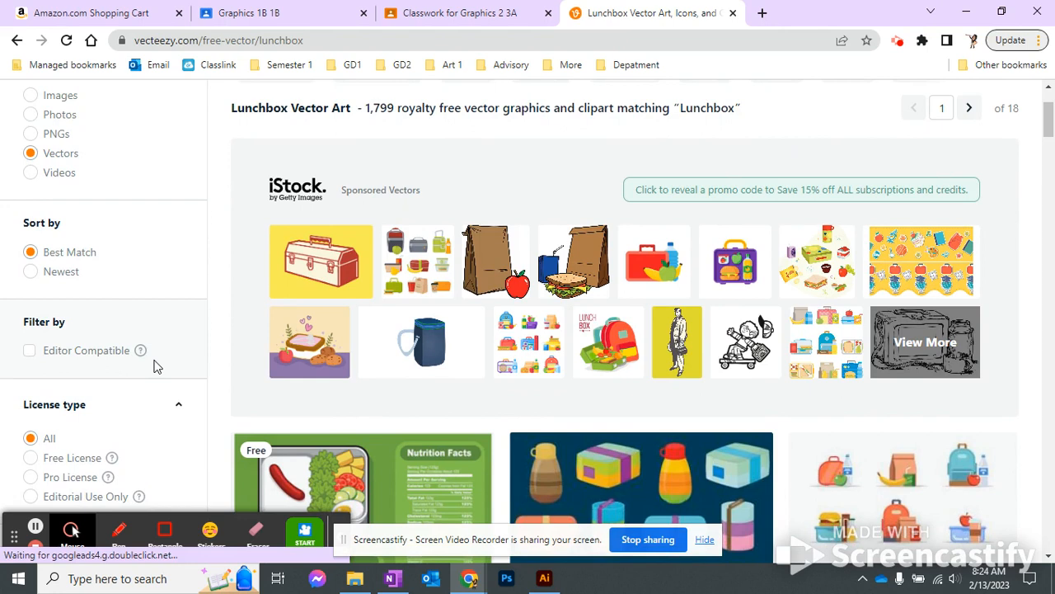
pyautogui.scroll(1, 156, 367)
pyautogui.scroll(2, 35, 221)
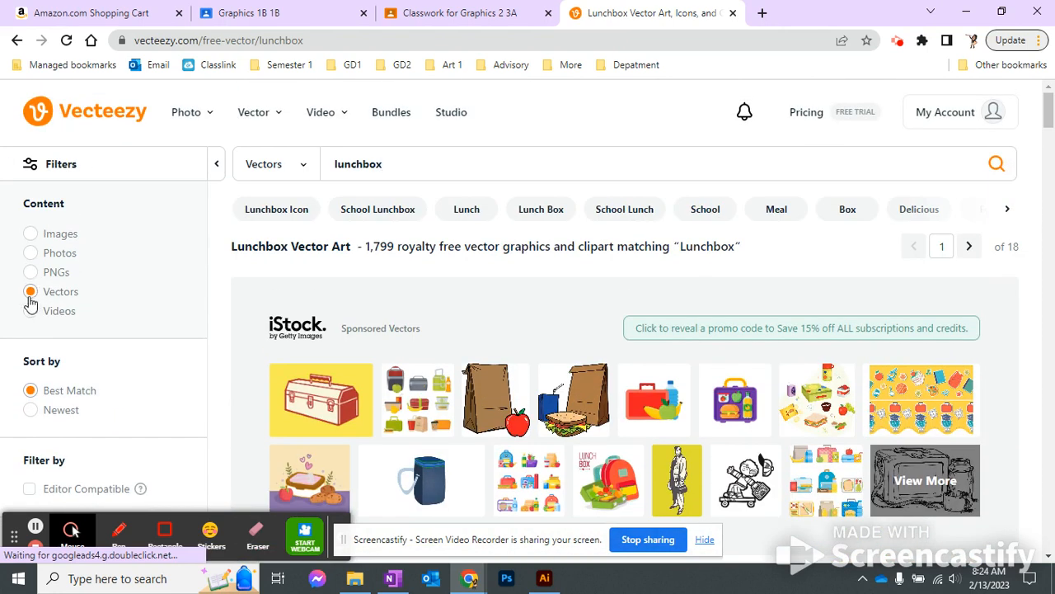
pyautogui.scroll(-3, 479, 321)
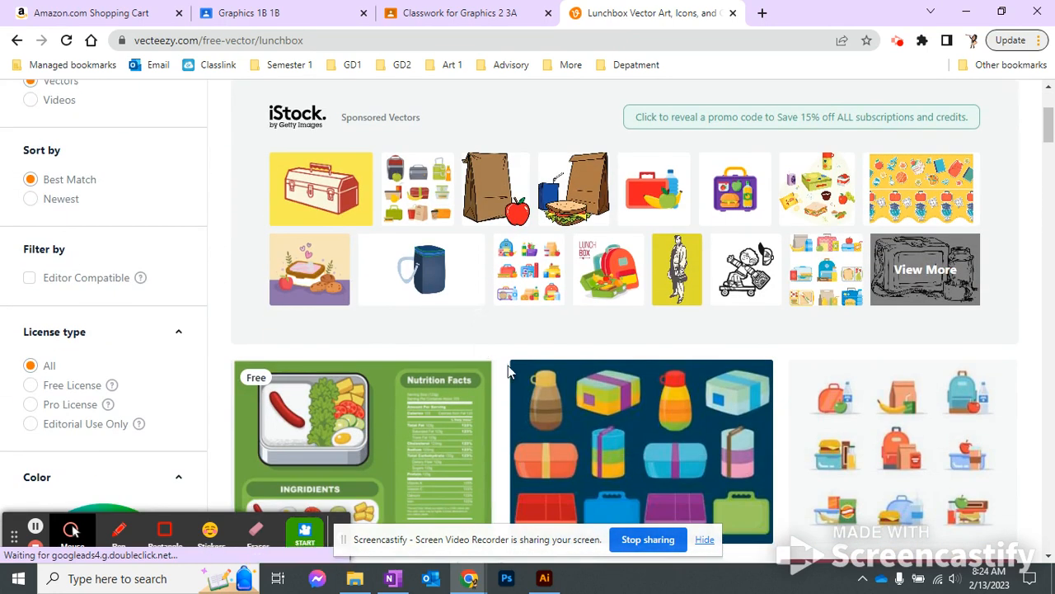
pyautogui.scroll(-5, 528, 330)
pyautogui.scroll(-4, 577, 305)
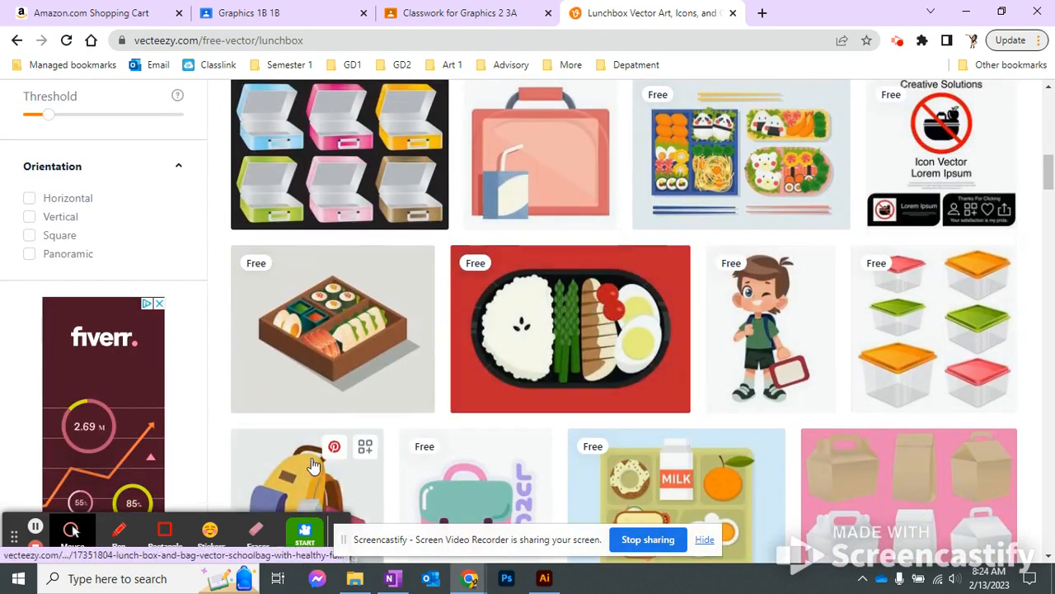
pyautogui.scroll(-4, 618, 361)
pyautogui.scroll(-4, 618, 361)
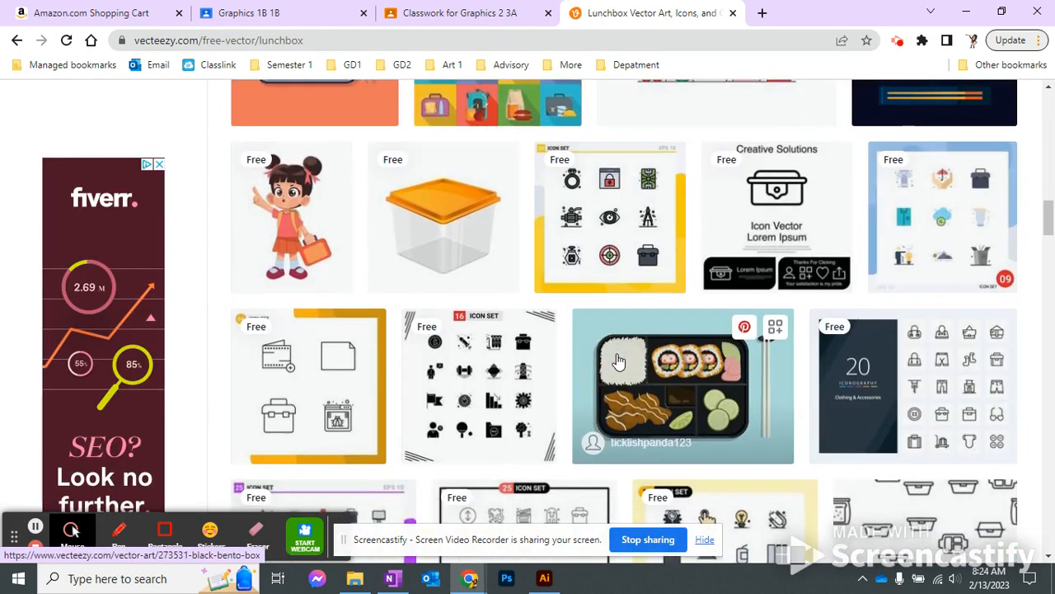
pyautogui.scroll(-8, 412, 354)
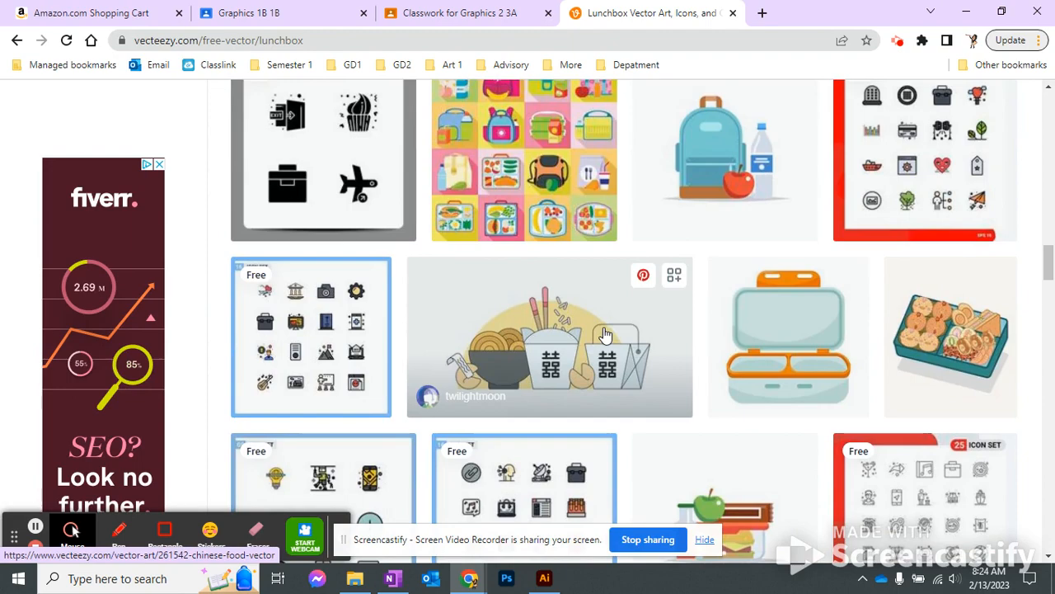
pyautogui.scroll(-4, 604, 334)
pyautogui.scroll(-8, 603, 334)
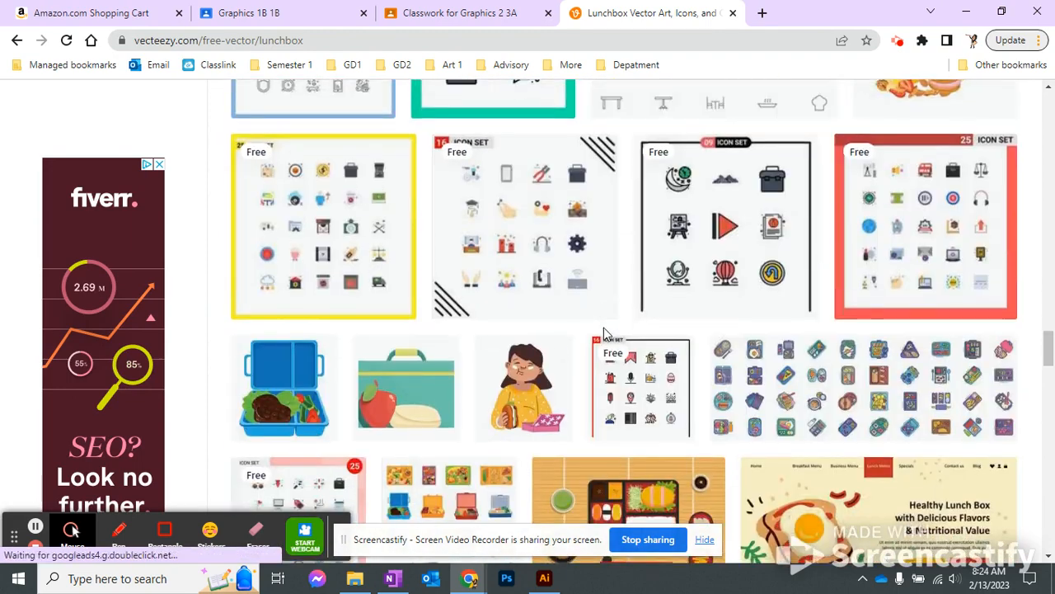
pyautogui.scroll(20, 603, 334)
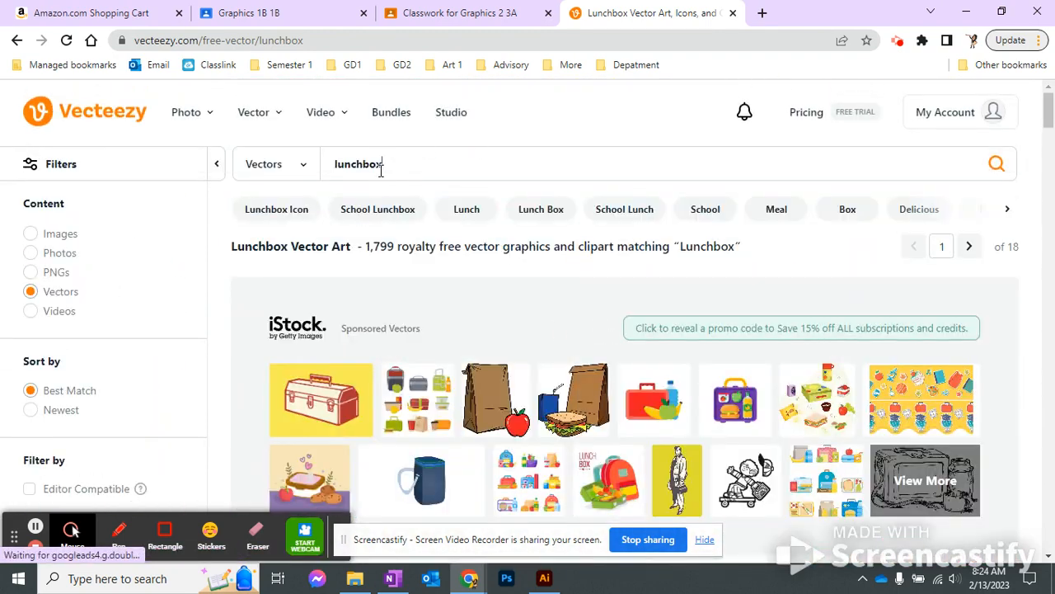
# - Replace the search term with "tshirt" and run the vector search
pyautogui.press('BackSpace')
pyautogui.press('BackSpace')
pyautogui.press('BackSpace')
pyautogui.press('BackSpace')
pyautogui.press('BackSpace')
pyautogui.press('BackSpace')
pyautogui.press('BackSpace')
pyautogui.write('tshirt')
pyautogui.press('Return')
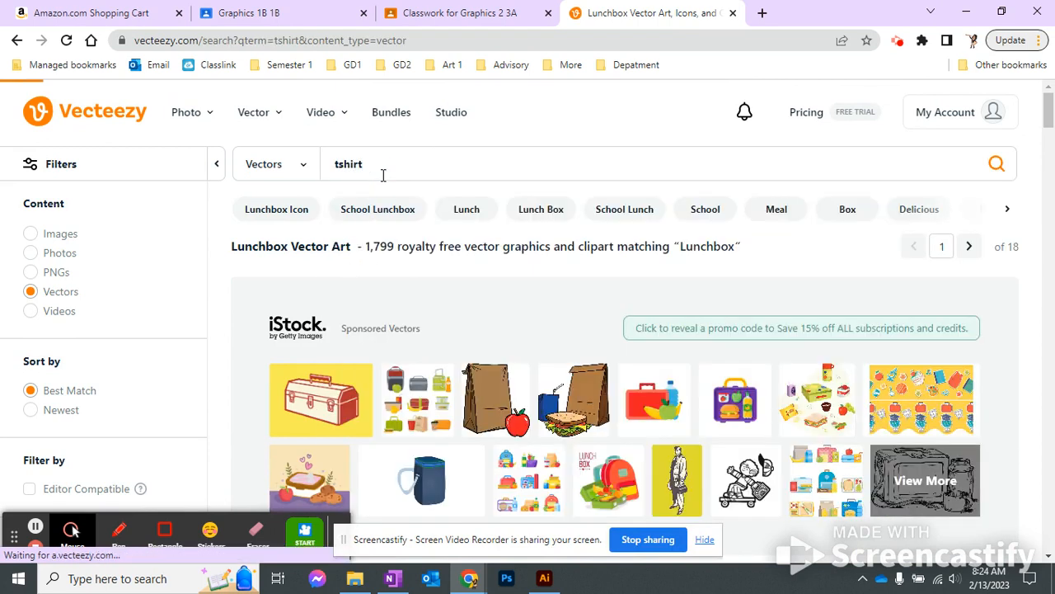
# - Browse the T-shirt vector results, comparing the blank shirt templates and the ones marked Free
pyautogui.scroll(-4, 464, 253)
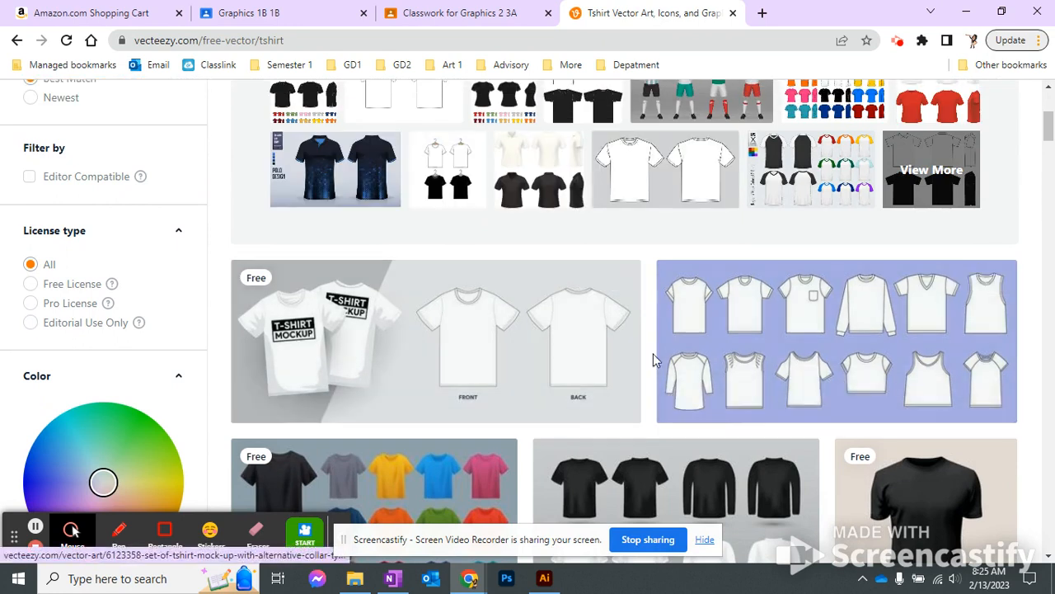
pyautogui.scroll(-2, 862, 511)
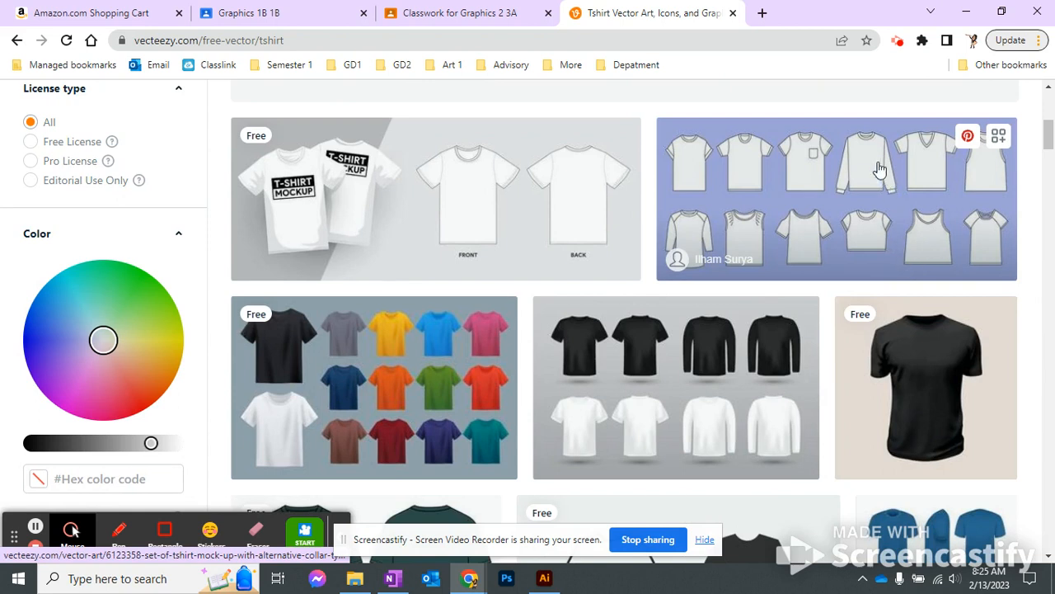
pyautogui.scroll(-4, 544, 396)
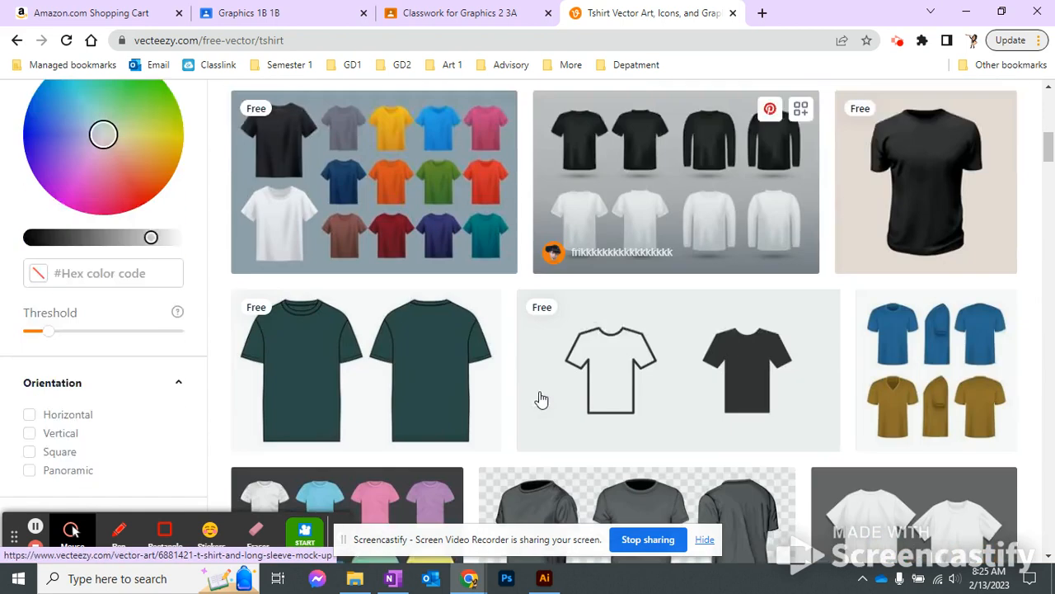
pyautogui.scroll(-4, 427, 412)
pyautogui.scroll(2, 632, 305)
pyautogui.scroll(-3, 670, 445)
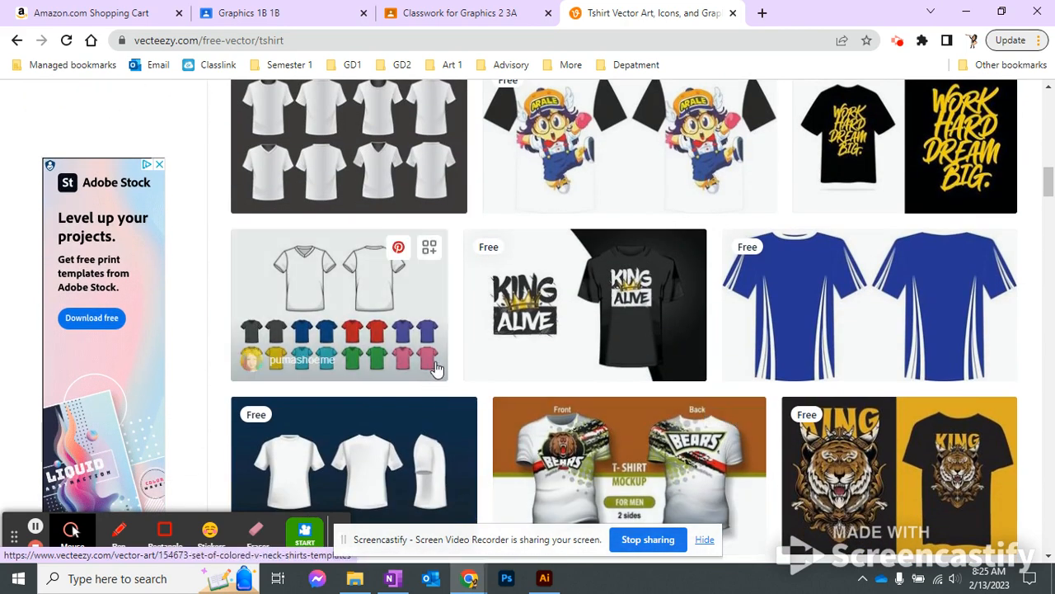
pyautogui.scroll(3, 629, 330)
pyautogui.scroll(1, 660, 338)
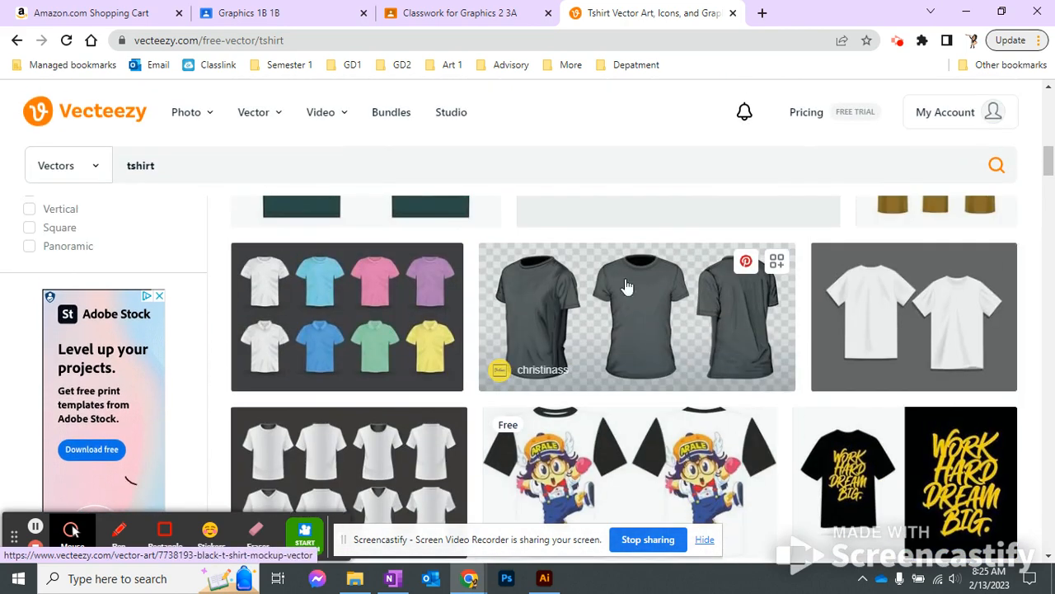
pyautogui.scroll(3, 653, 363)
pyautogui.scroll(5, 652, 364)
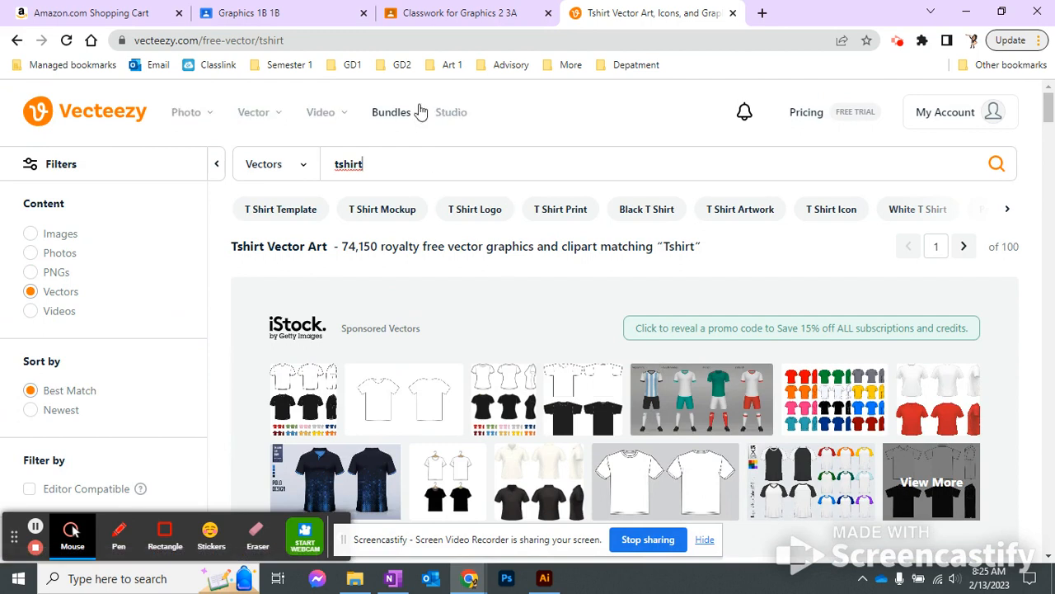
# - Replace the search term with "hoodie" and run the vector search
pyautogui.press('BackSpace')
pyautogui.press('BackSpace')
pyautogui.press('BackSpace')
pyautogui.press('BackSpace')
pyautogui.press('BackSpace')
pyautogui.press('BackSpace')
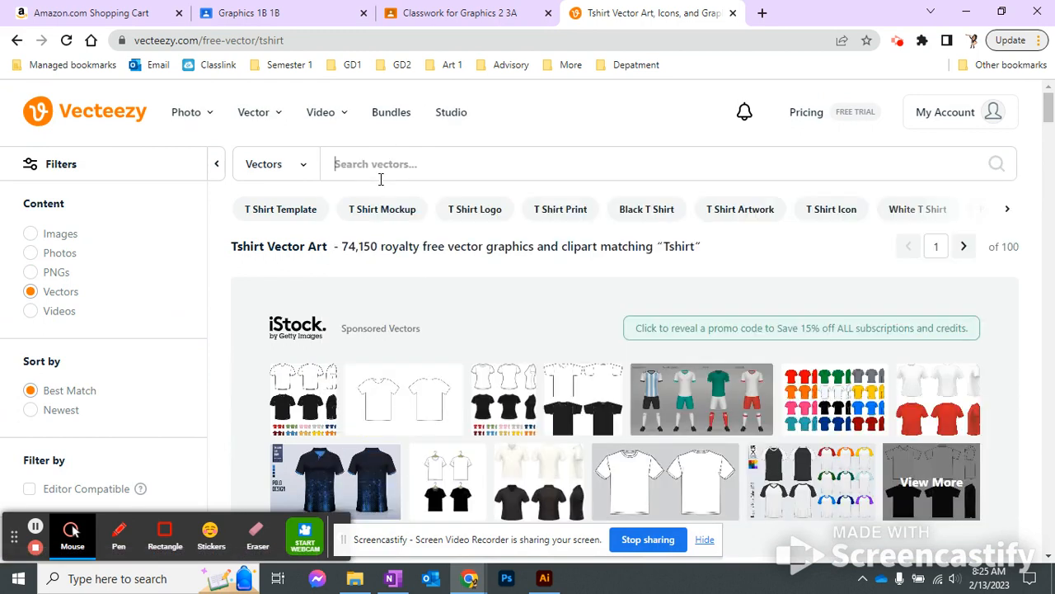
pyautogui.write('hoodie')
pyautogui.press('Return')
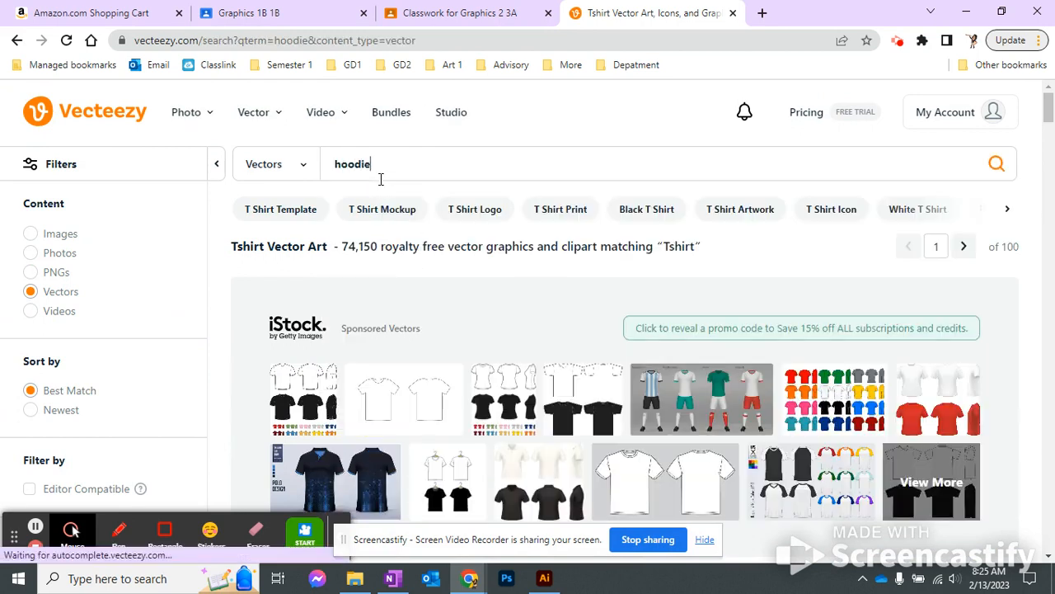
# - Browse the hoodie vector results for blank front-and-back mockup templates
pyautogui.scroll(-4, 470, 287)
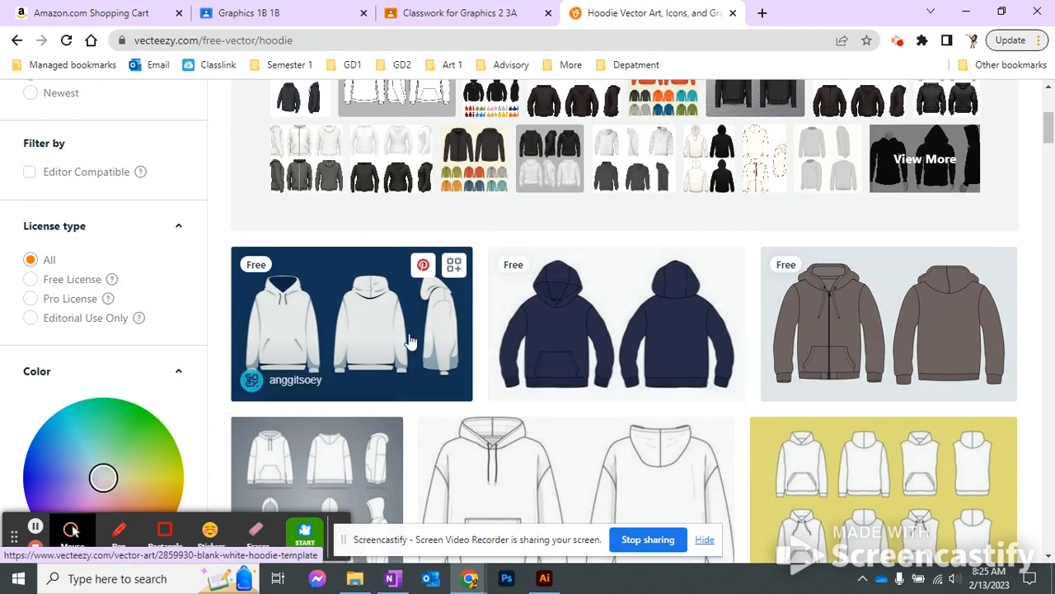
pyautogui.scroll(-2, 618, 405)
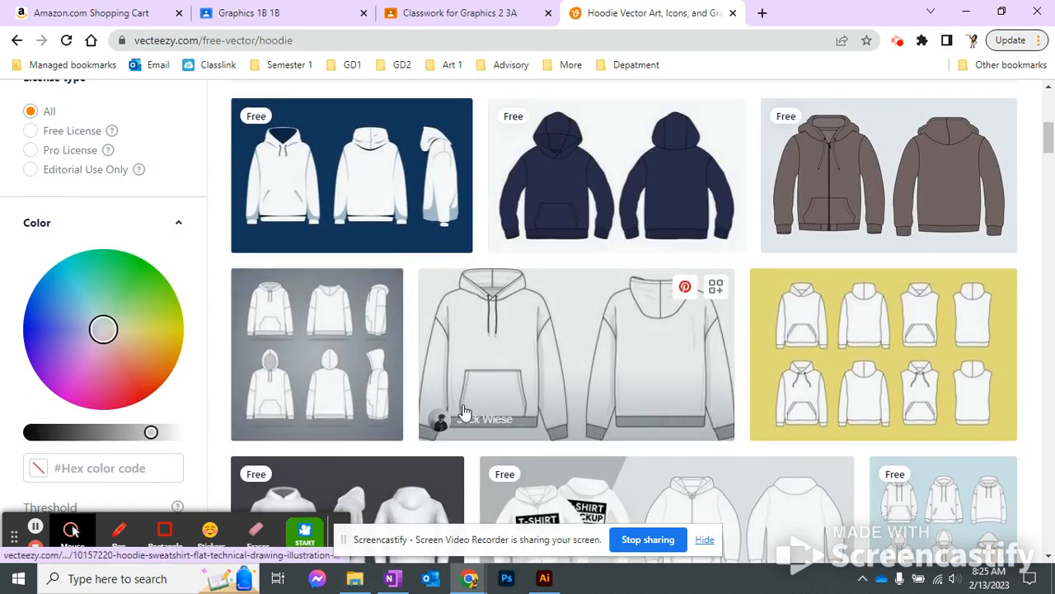
pyautogui.scroll(-4, 522, 329)
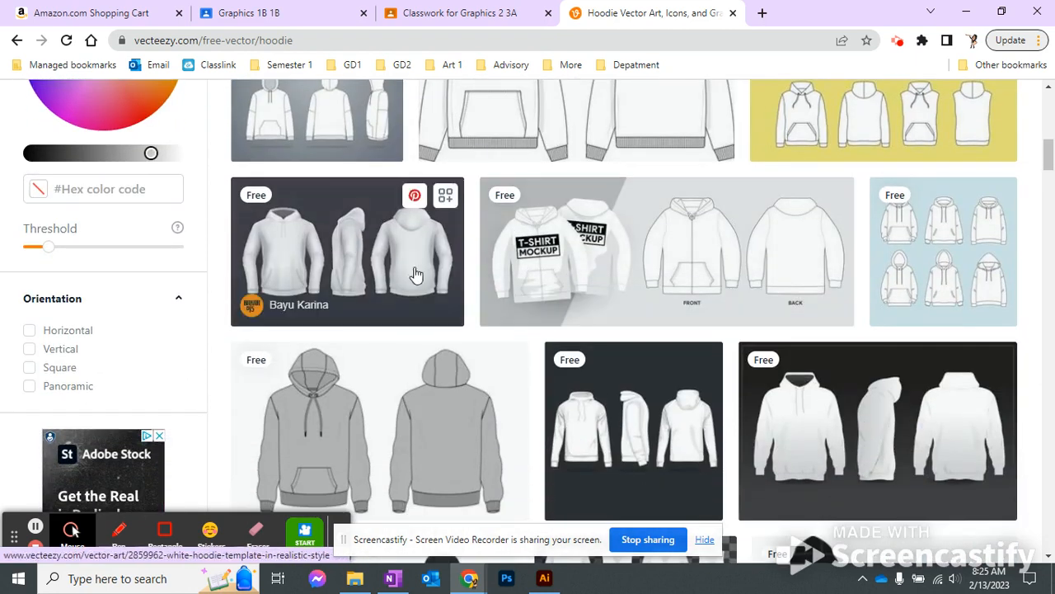
pyautogui.scroll(-2, 612, 298)
pyautogui.scroll(4, 612, 295)
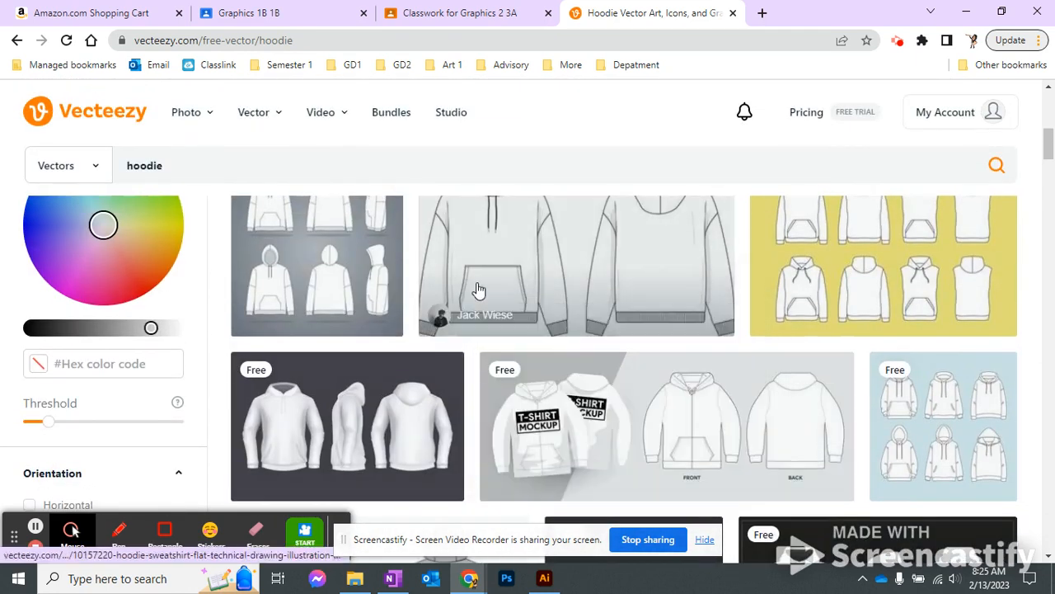
pyautogui.scroll(3, 474, 297)
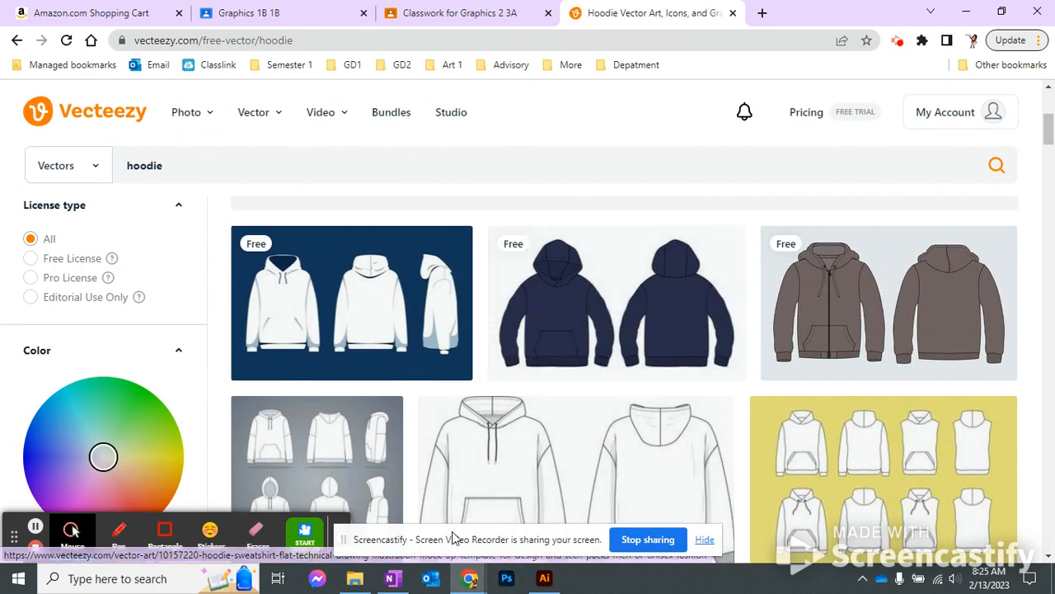
# - Switch to the Outlook mockups email and download the vecteezy_black-white-socks attachment
pyautogui.scroll(2, 654, 272)
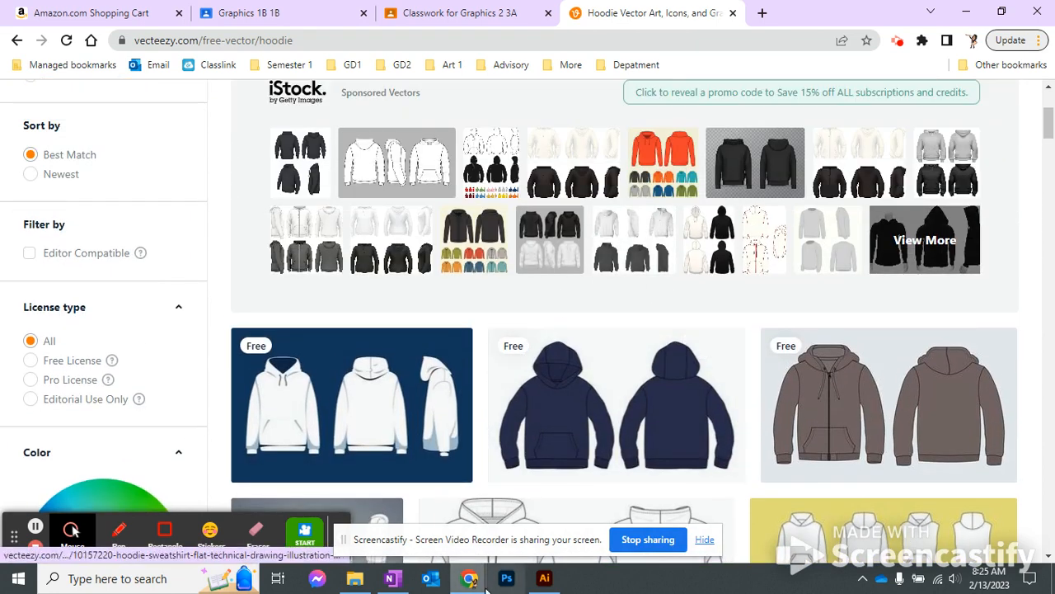
pyautogui.moveTo(476, 582)
pyautogui.click(488, 519)
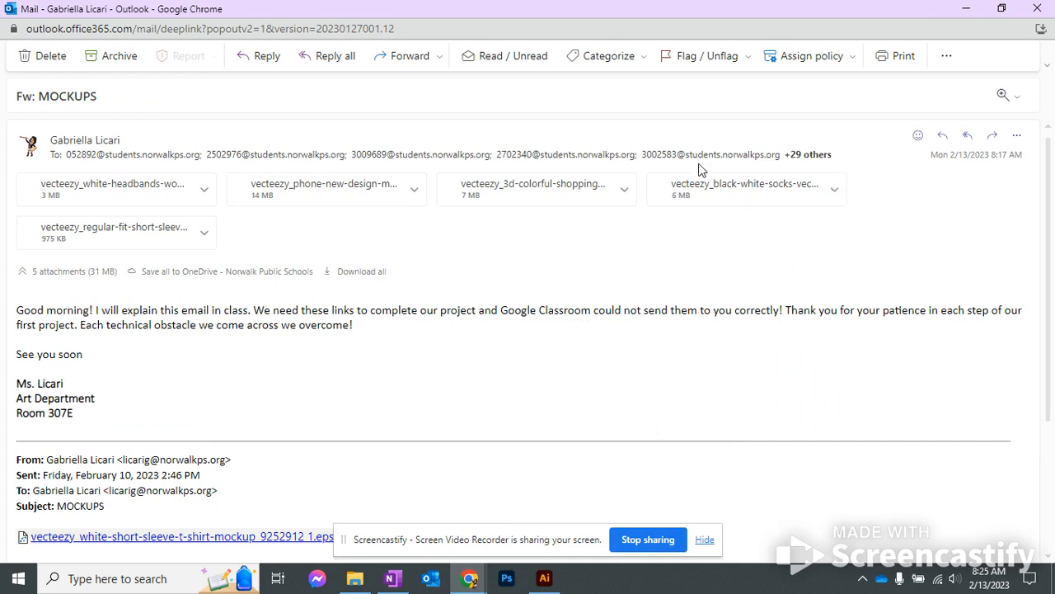
pyautogui.click(830, 203)
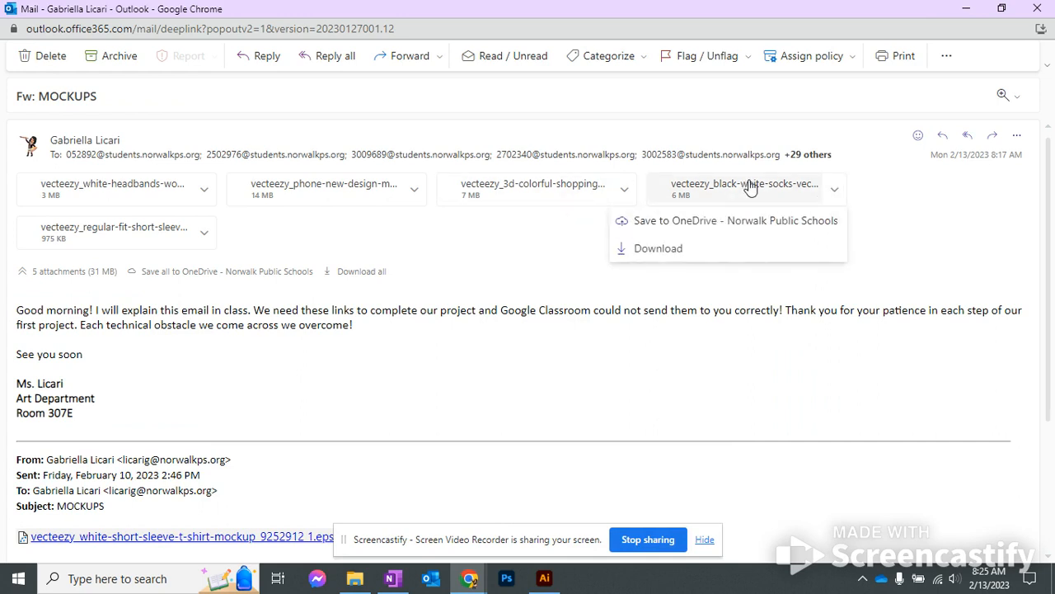
pyautogui.click(703, 251)
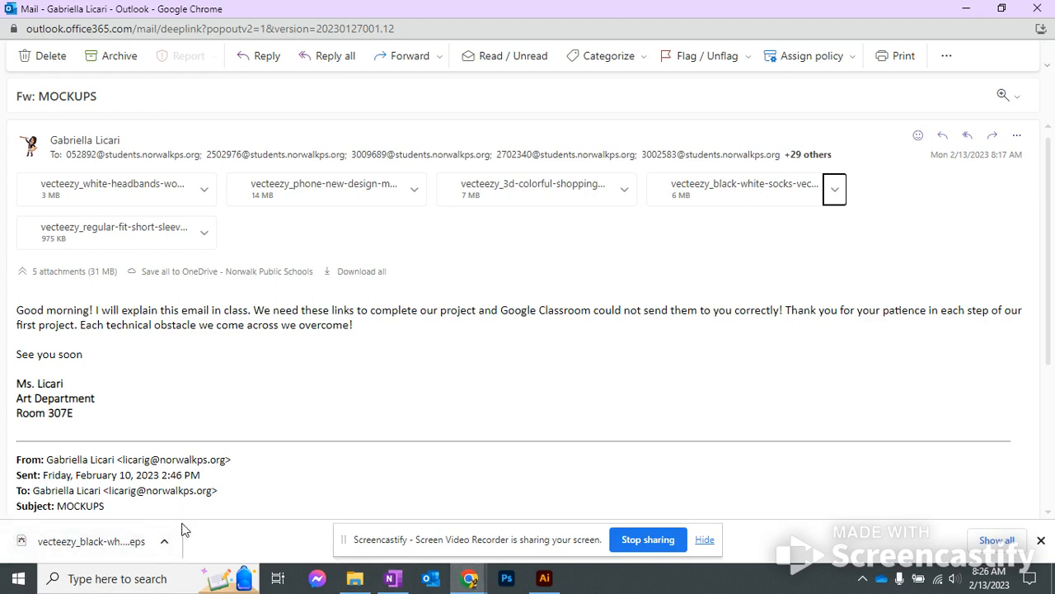
# - Open the downloaded socks EPS in Illustrator, retaining 9-slice scaling for symbols, and compare it with the Teal pattern document
pyautogui.click(167, 547)
pyautogui.click(195, 442)
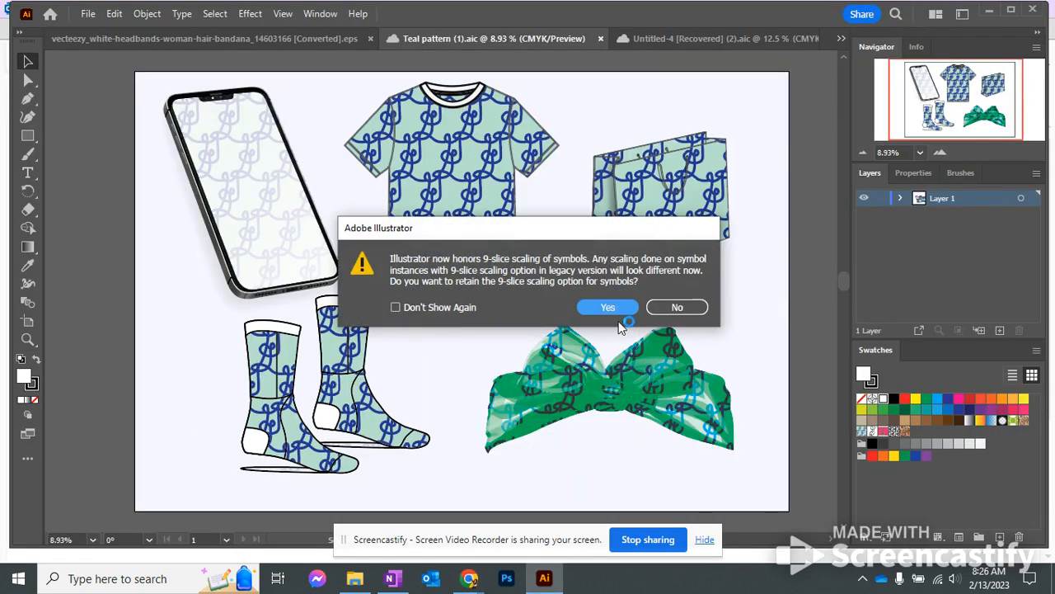
pyautogui.click(609, 307)
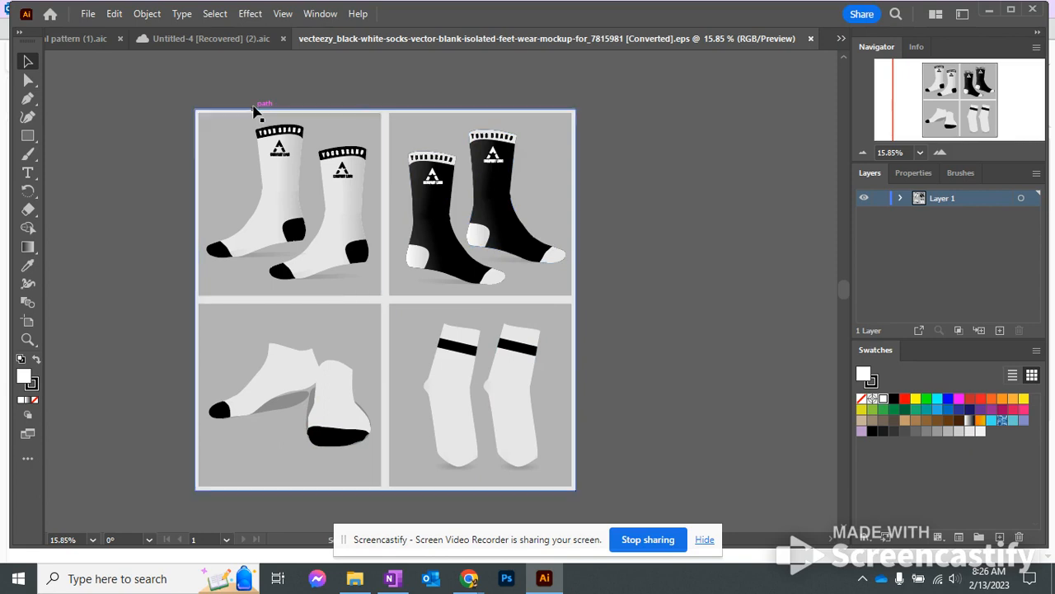
pyautogui.click(82, 37)
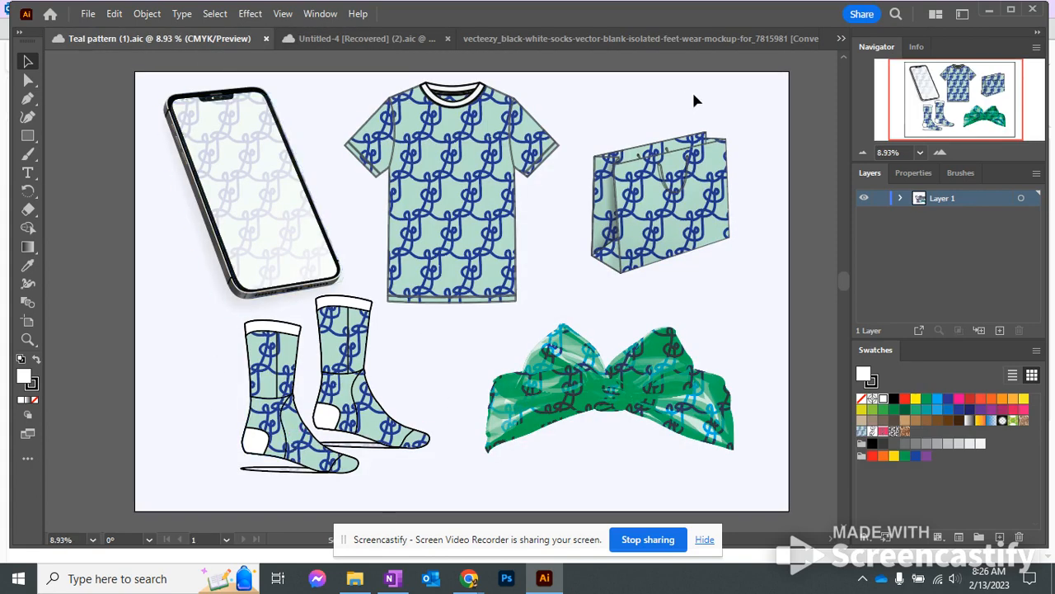
pyautogui.click(605, 42)
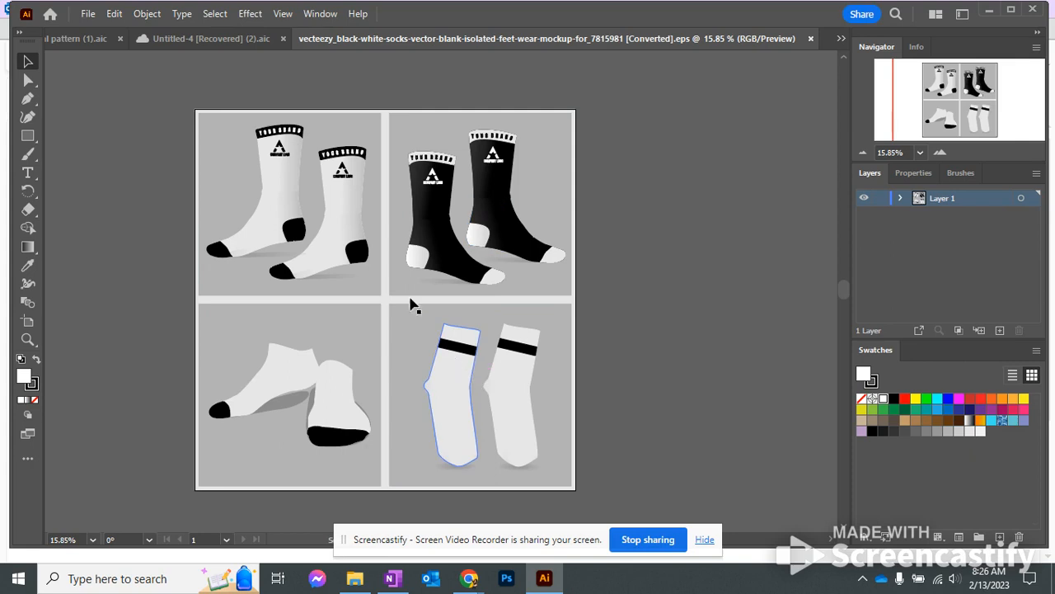
# - Select the entire four-panel socks artwork and ungroup it
pyautogui.click(365, 129)
pyautogui.moveTo(365, 129); pyautogui.dragTo(342, 136)
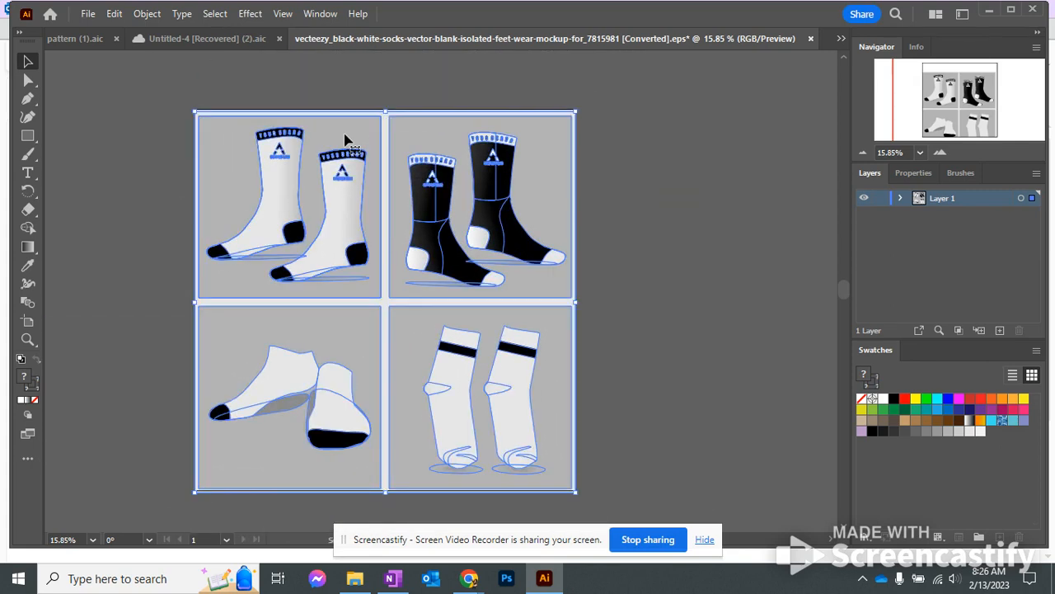
pyautogui.rightClick(238, 148)
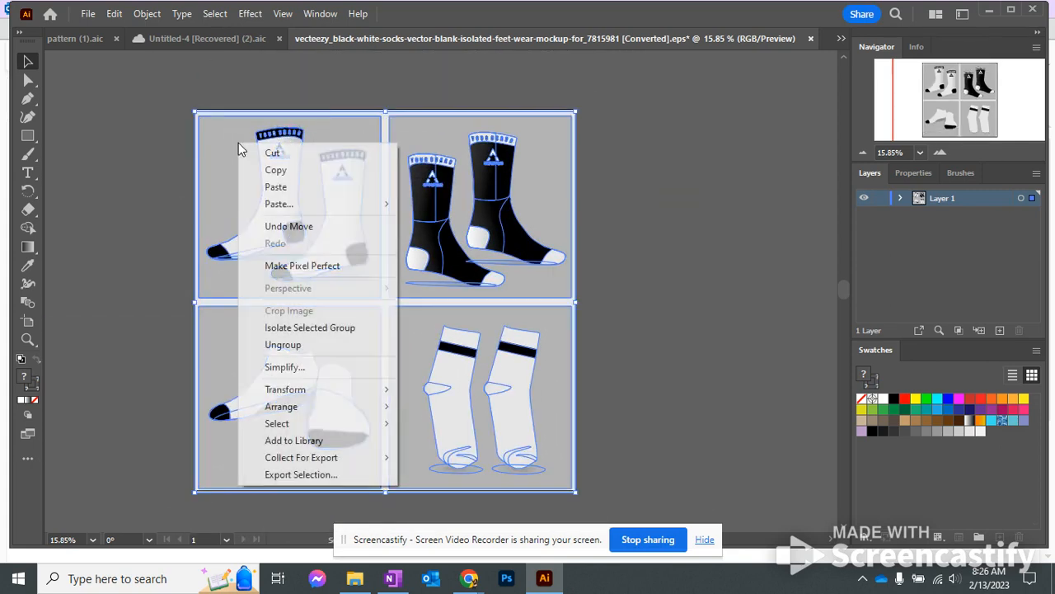
pyautogui.click(314, 353)
pyautogui.click(161, 231)
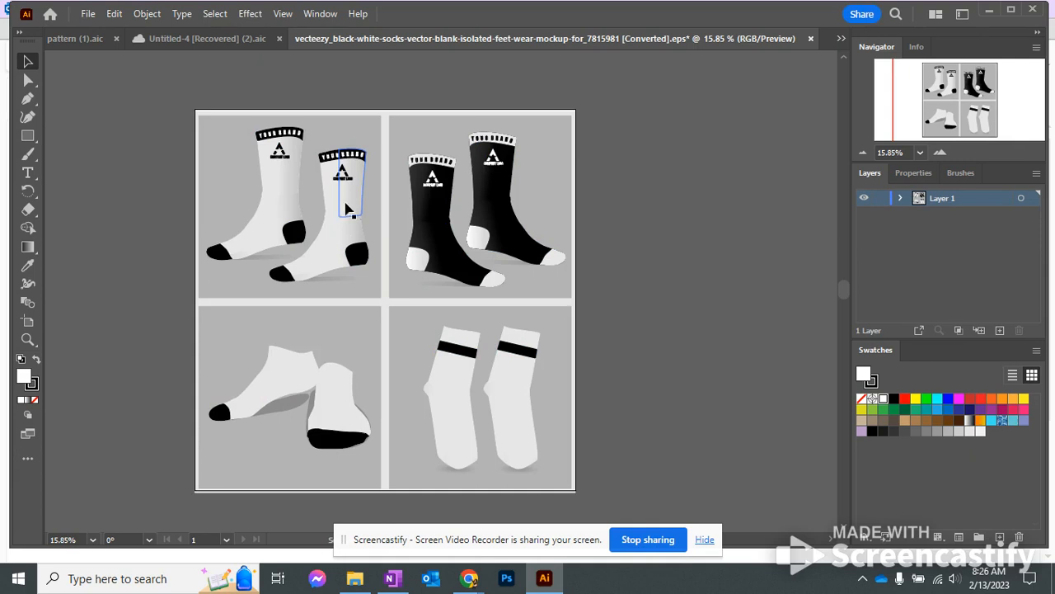
# - Ungroup the nested group of sock illustrations so the individual socks can be handled separately
pyautogui.hotkey('ctrl', 'a')
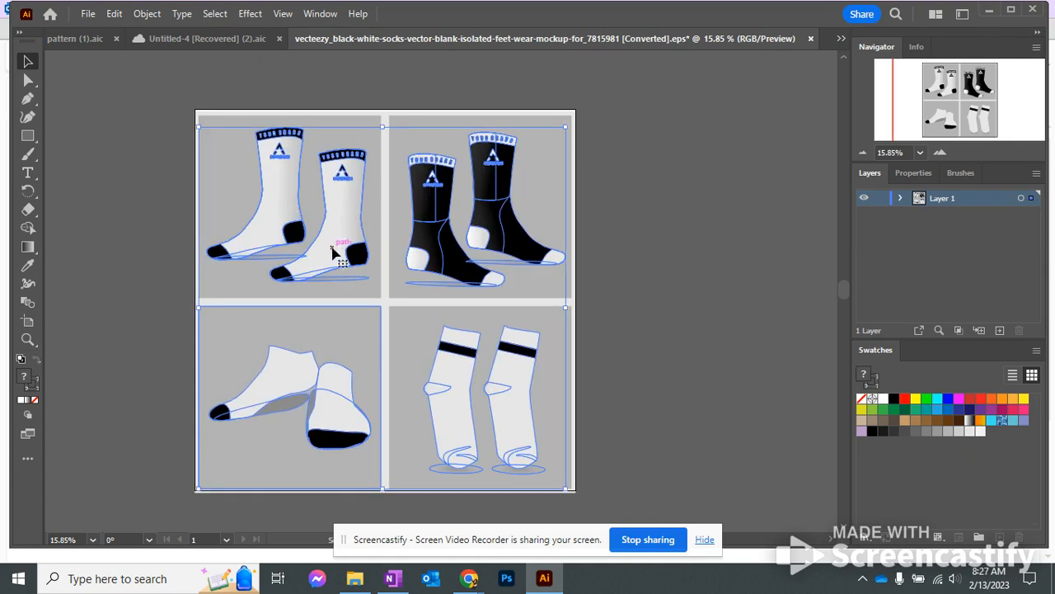
pyautogui.moveTo(327, 250)
pyautogui.mouseDown()
pyautogui.moveTo(466, 248)
pyautogui.moveTo(494, 287)
pyautogui.moveTo(333, 283)
pyautogui.moveTo(349, 252)
pyautogui.moveTo(339, 248)
pyautogui.mouseUp()
pyautogui.rightClick(339, 248)
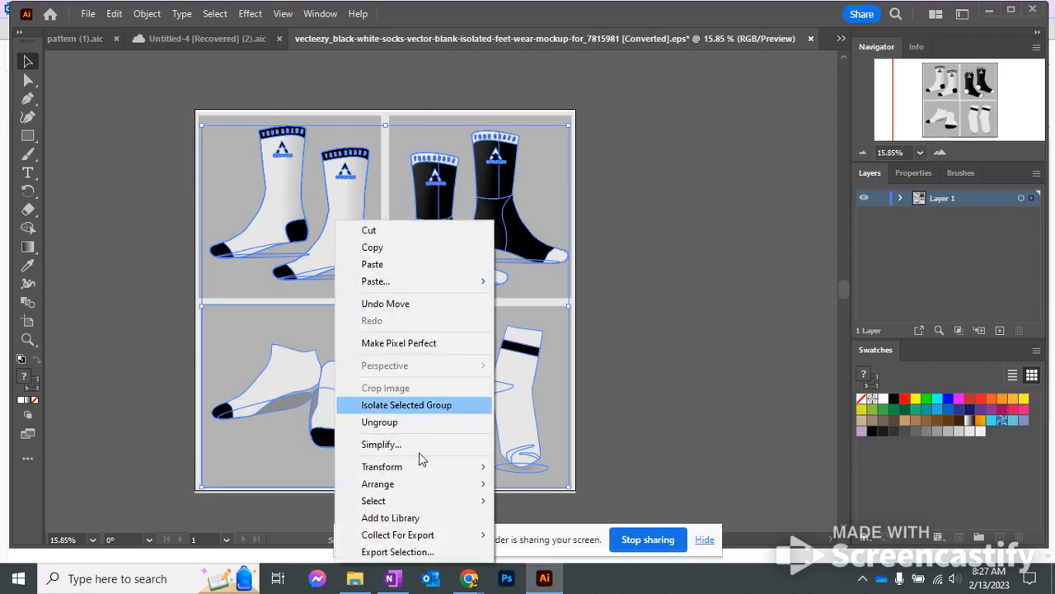
pyautogui.click(387, 422)
pyautogui.click(151, 284)
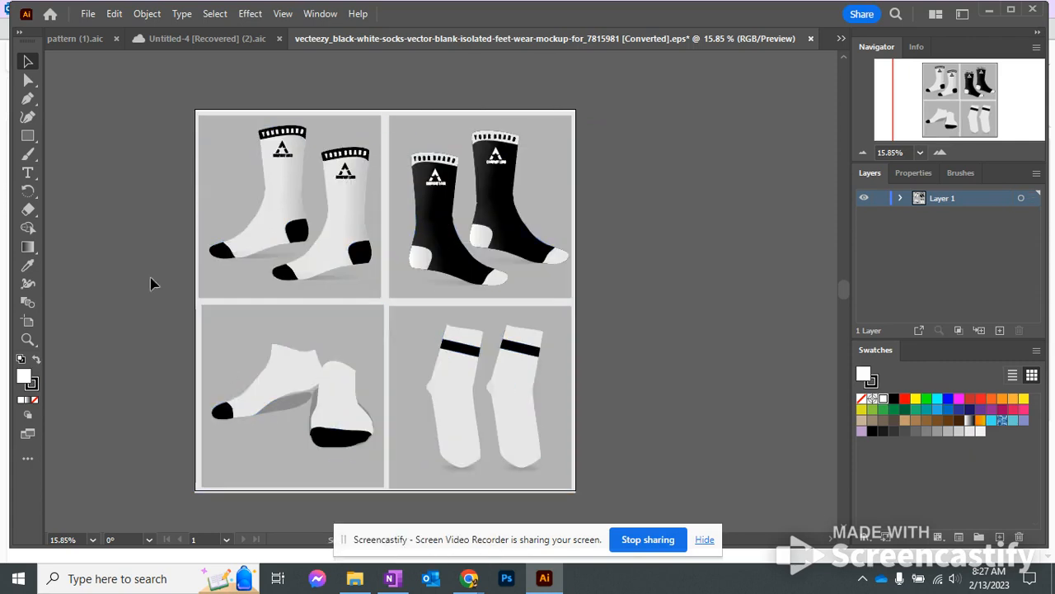
# - Shift the first white sock slightly within its panel, and try moving the second sock's body, undoing that last move
pyautogui.moveTo(279, 216)
pyautogui.mouseDown()
pyautogui.moveTo(309, 272)
pyautogui.moveTo(297, 239)
pyautogui.moveTo(271, 219)
pyautogui.mouseUp()
pyautogui.moveTo(341, 218); pyautogui.dragTo(374, 236)
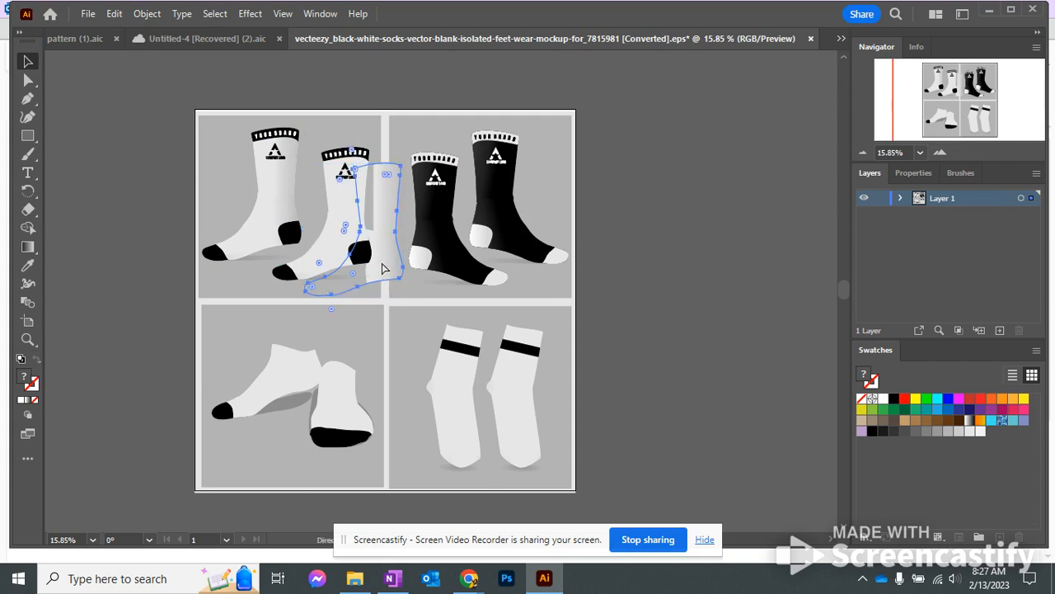
pyautogui.hotkey('ctrl', 'z')
pyautogui.click(162, 166)
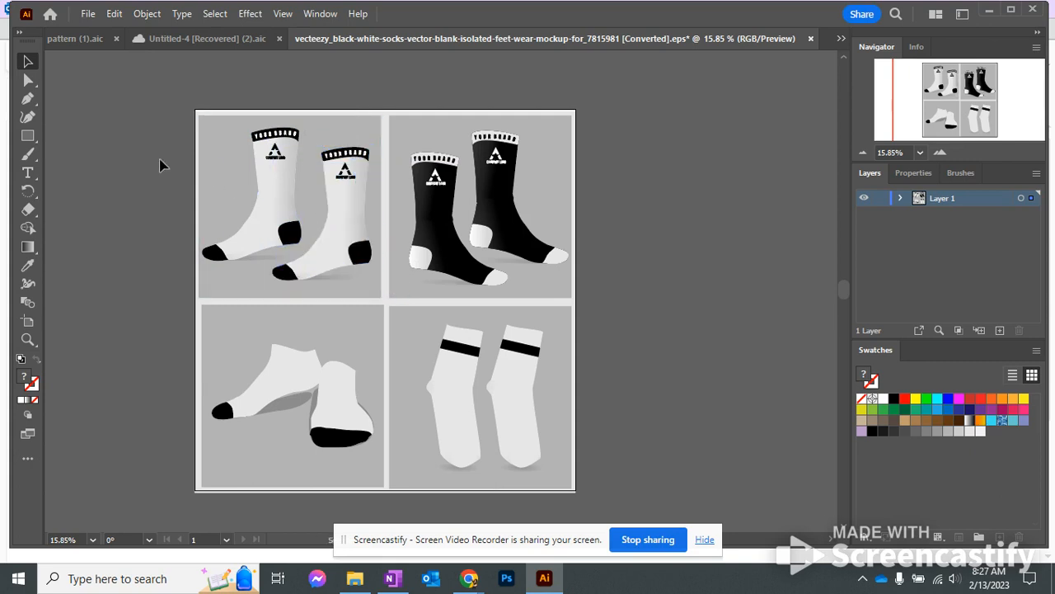
# - Delete the gray panel and the light backdrop behind the pair of white socks with black heels
pyautogui.click(212, 141)
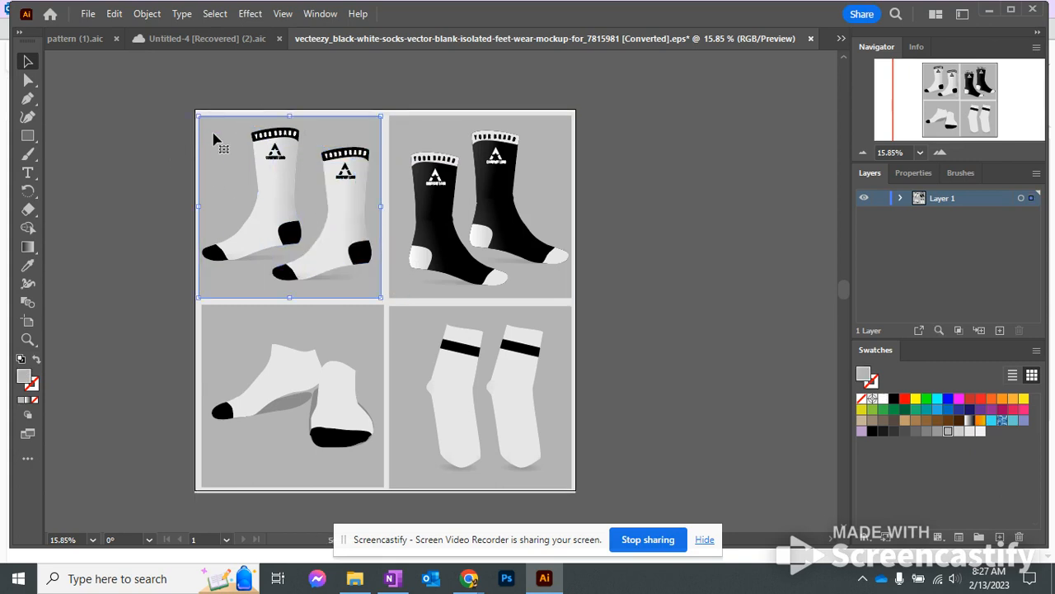
pyautogui.press('Delete')
pyautogui.click(207, 132)
pyautogui.press('Delete')
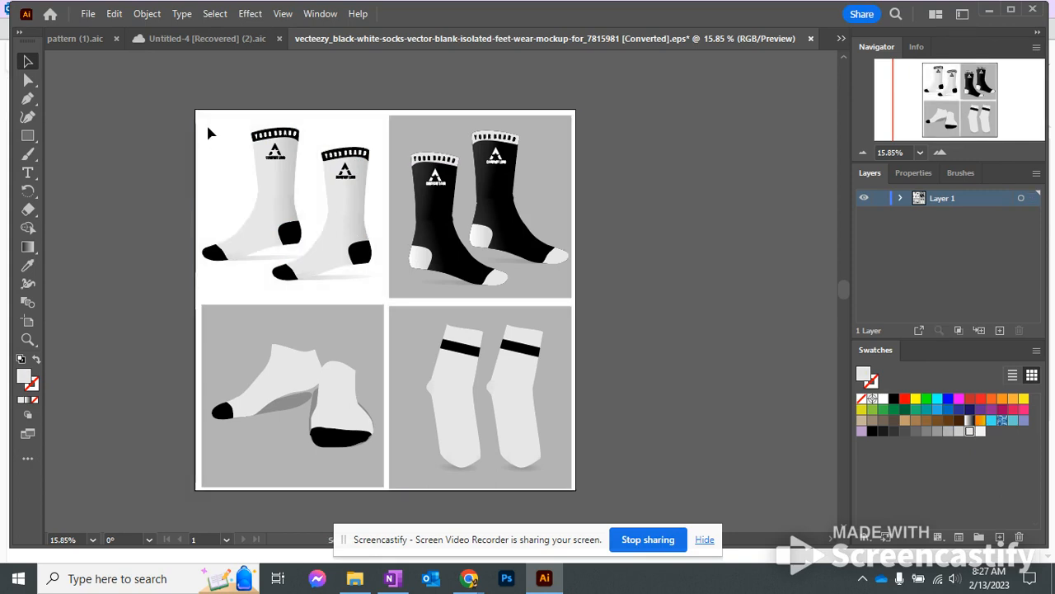
# - Select all parts of the white sock pair with black heels and copy them
pyautogui.moveTo(293, 268); pyautogui.dragTo(381, 296)
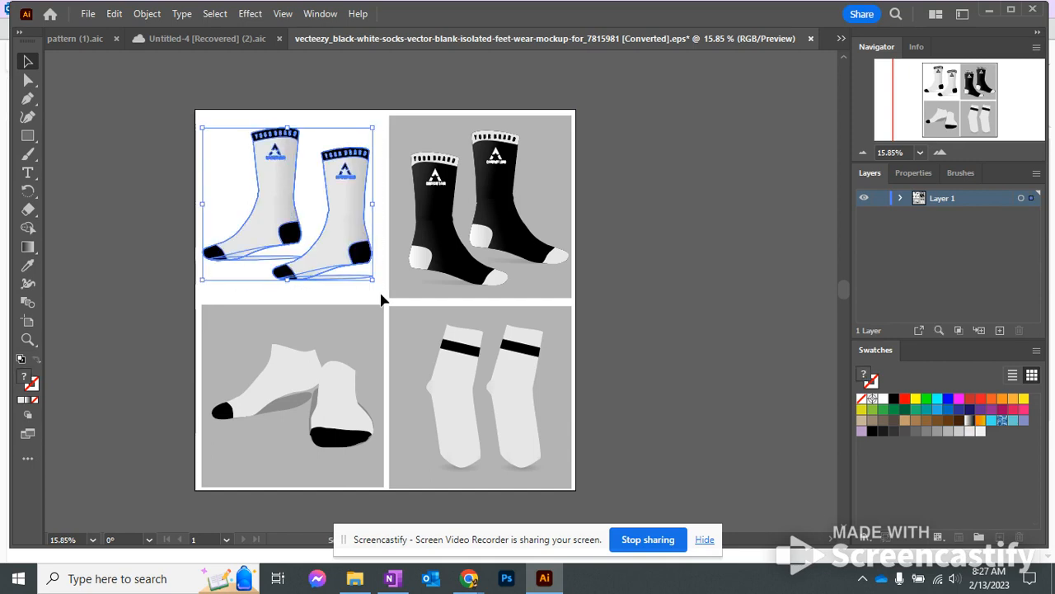
pyautogui.rightClick(334, 209)
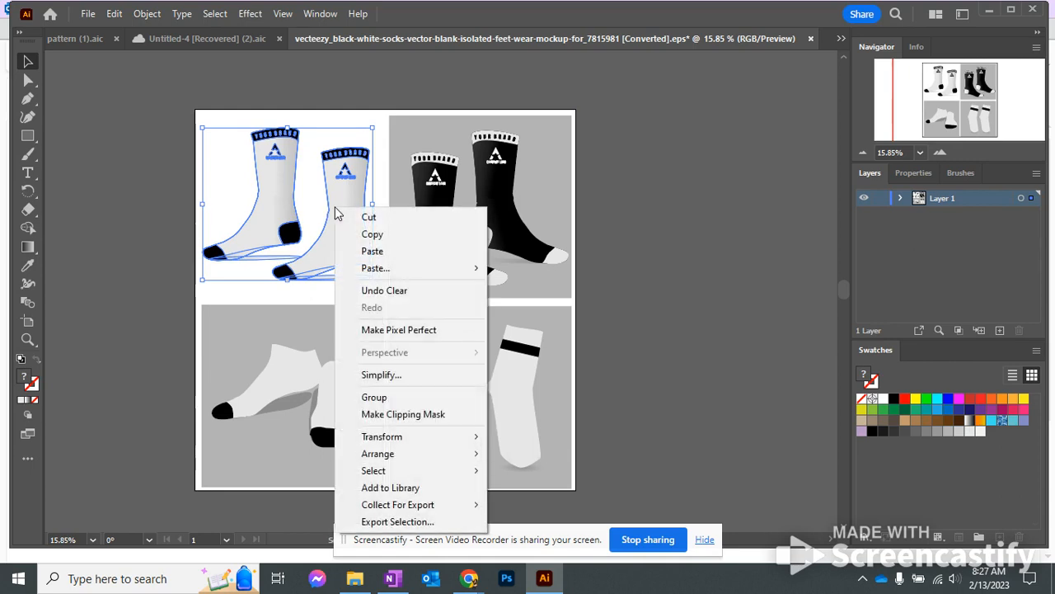
pyautogui.click(384, 235)
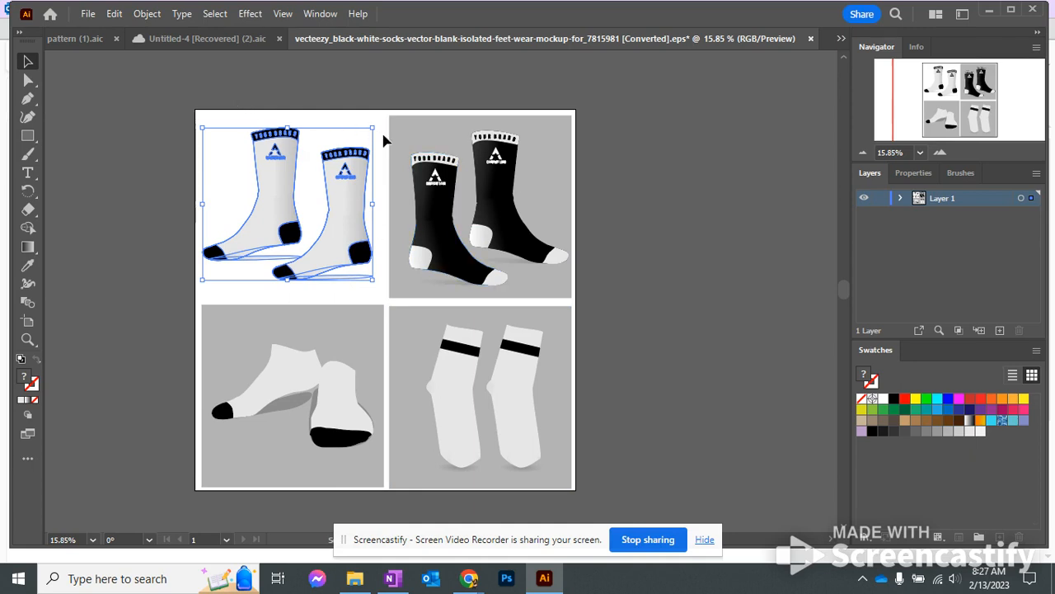
# - Fill the selected socks with the blue pattern swatch, then try yellow, bright green, pink, tan and off-white, ending on darker green
pyautogui.click(1004, 421)
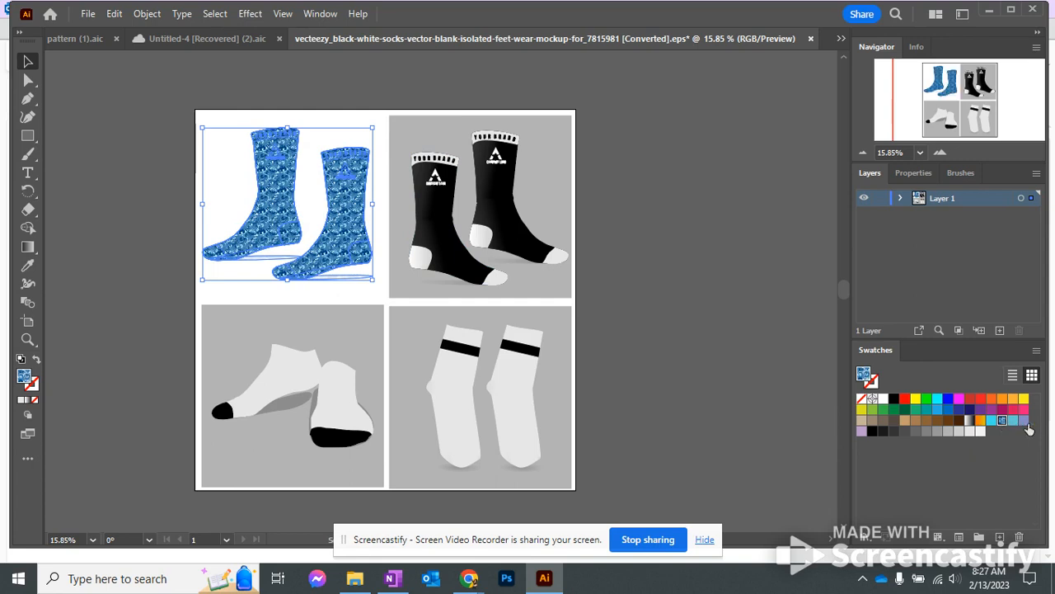
pyautogui.click(915, 400)
pyautogui.click(927, 399)
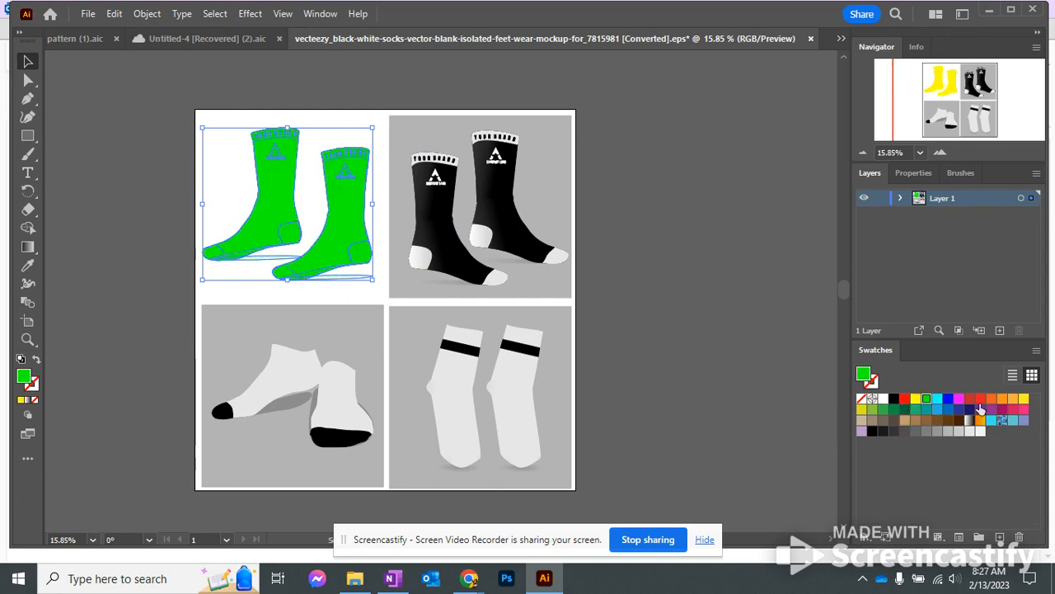
pyautogui.click(1023, 409)
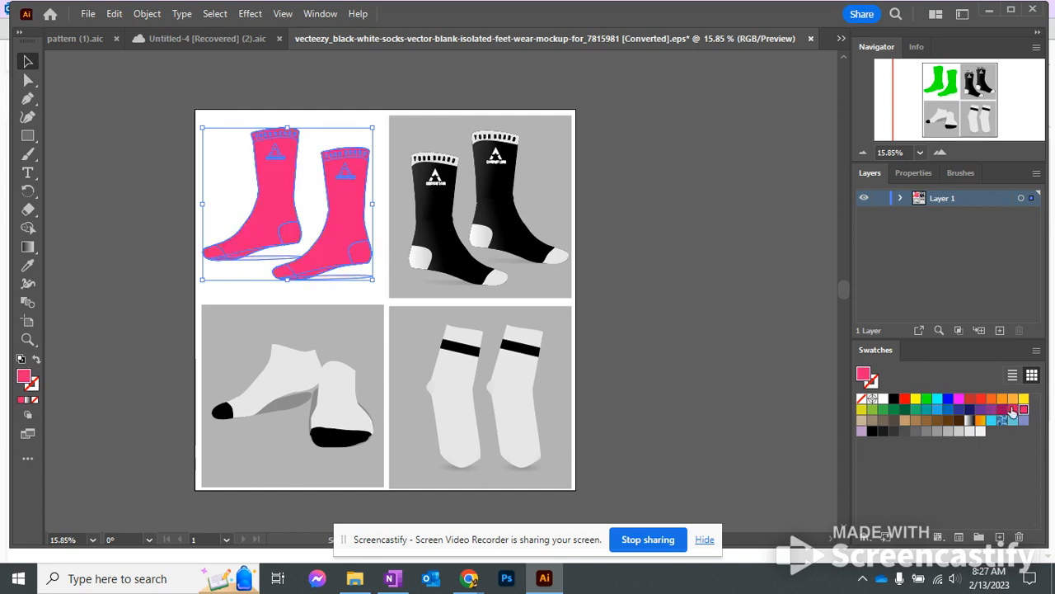
pyautogui.click(904, 421)
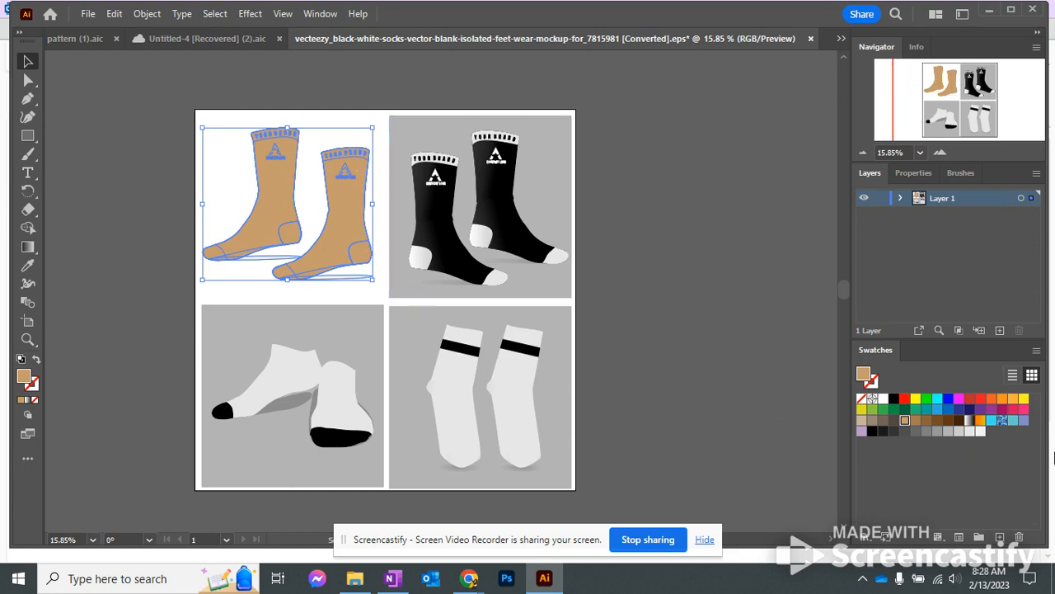
pyautogui.click(978, 431)
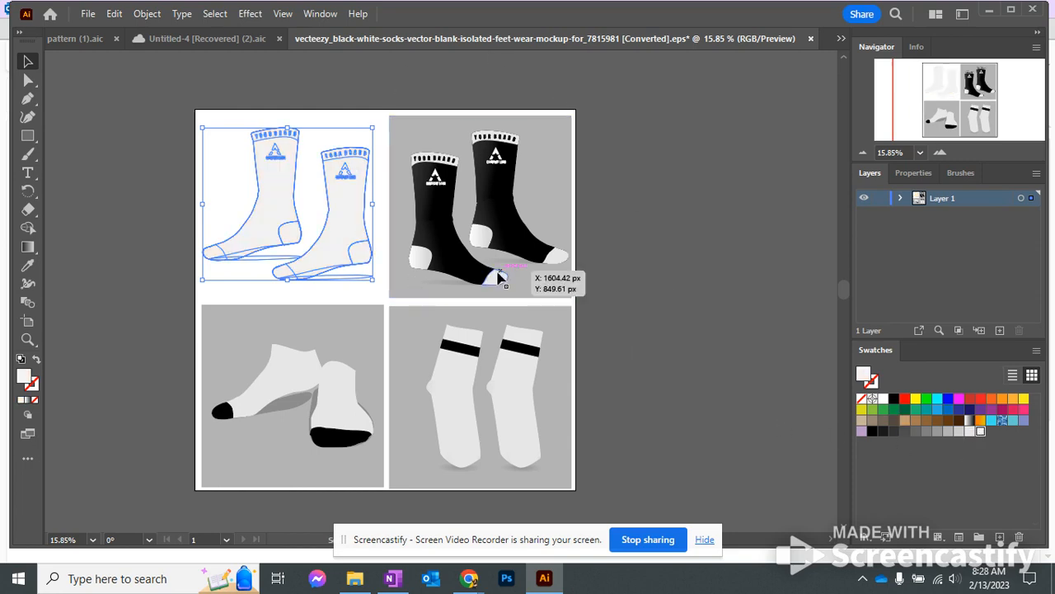
pyautogui.click(883, 410)
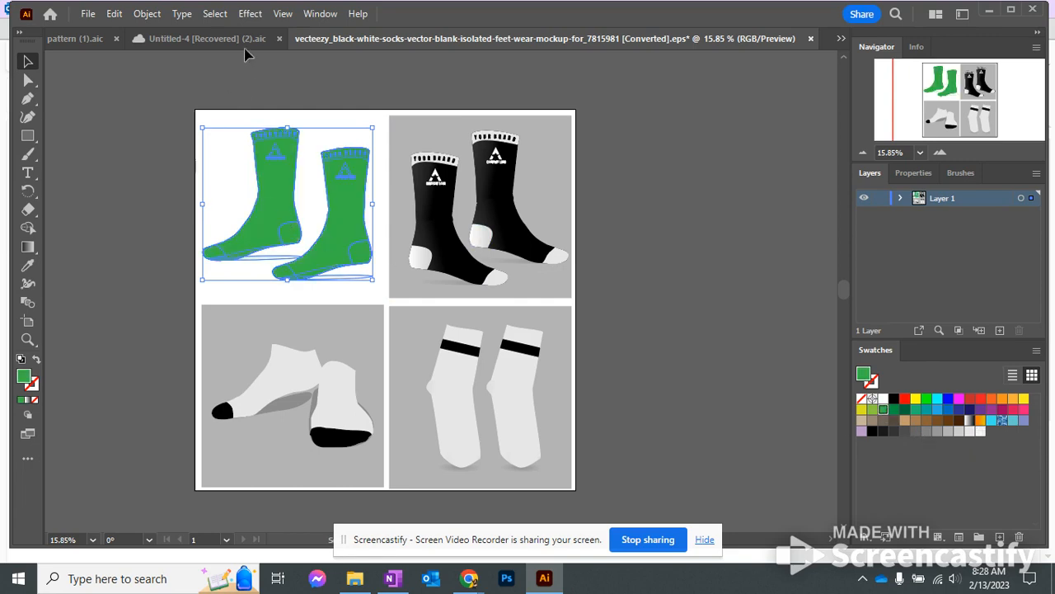
# - Delete the teal pattern rectangle from the Untitled-4 [Recovered] document and paste the copied white socks there
pyautogui.click(89, 40)
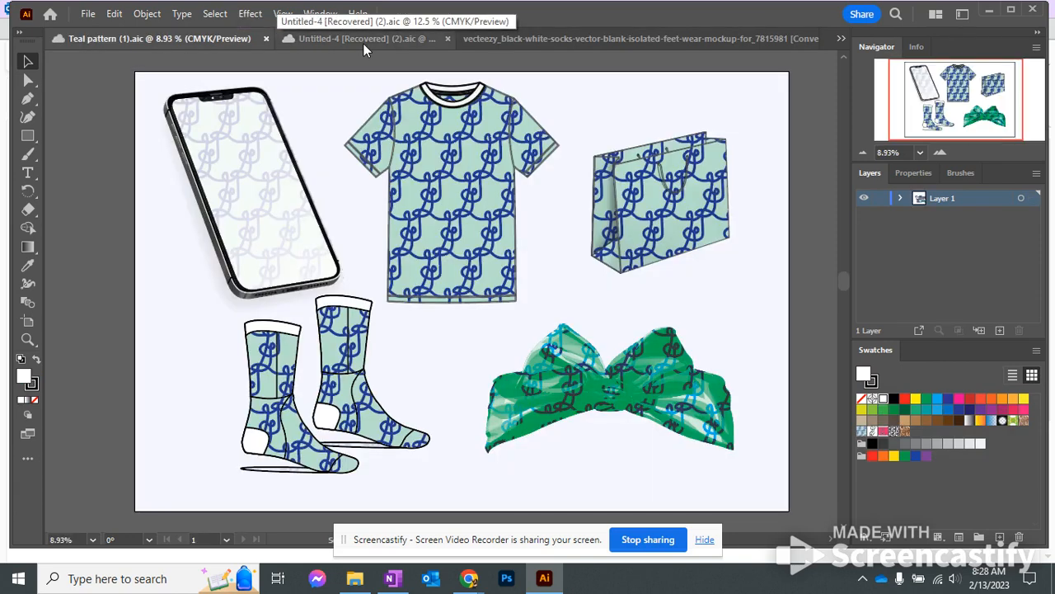
pyautogui.click(363, 43)
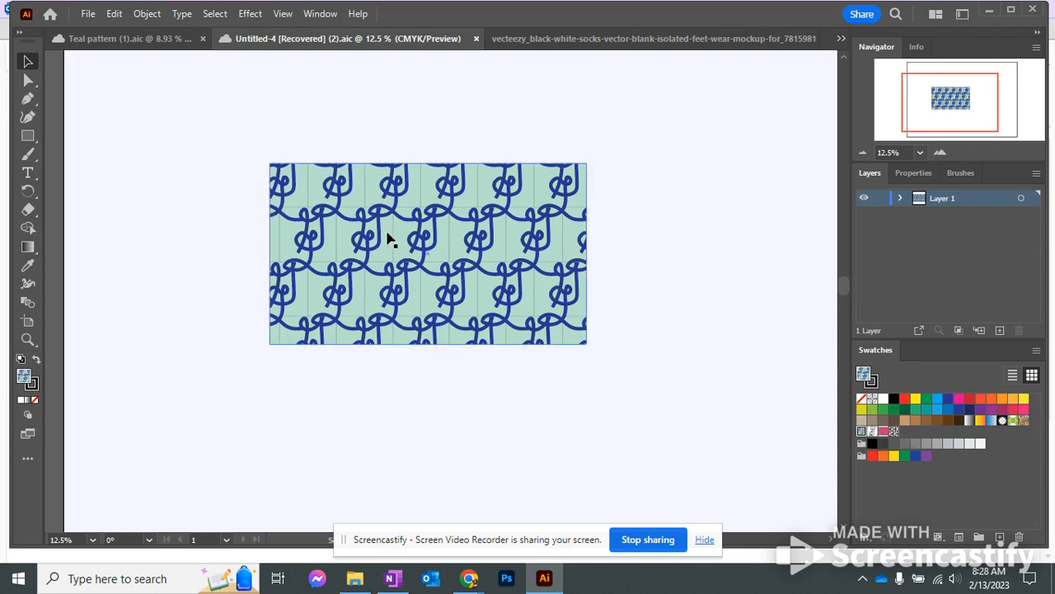
pyautogui.hotkey('ctrl', 'x')
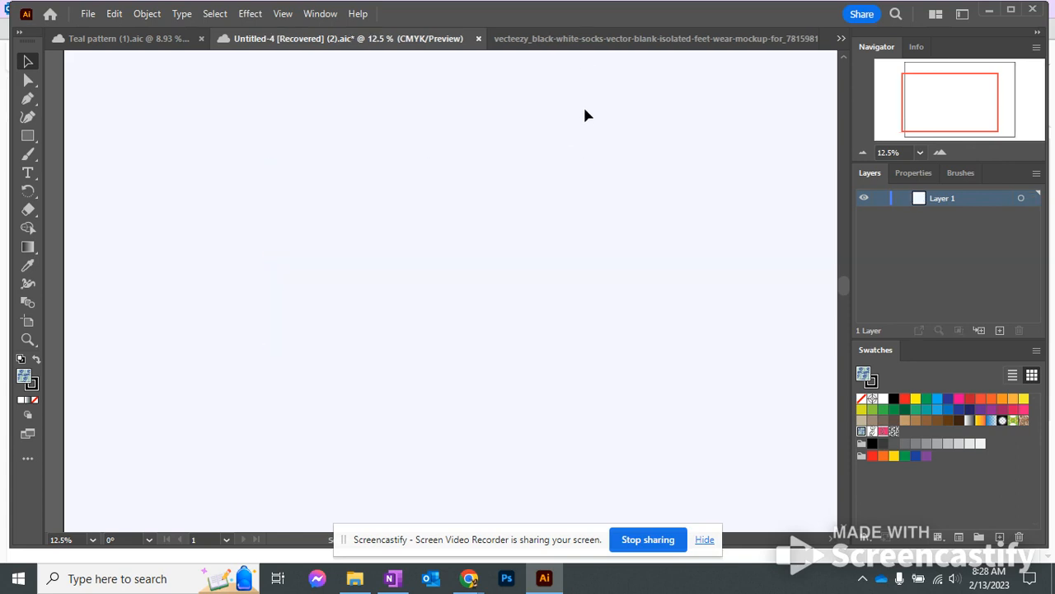
pyautogui.rightClick(401, 157)
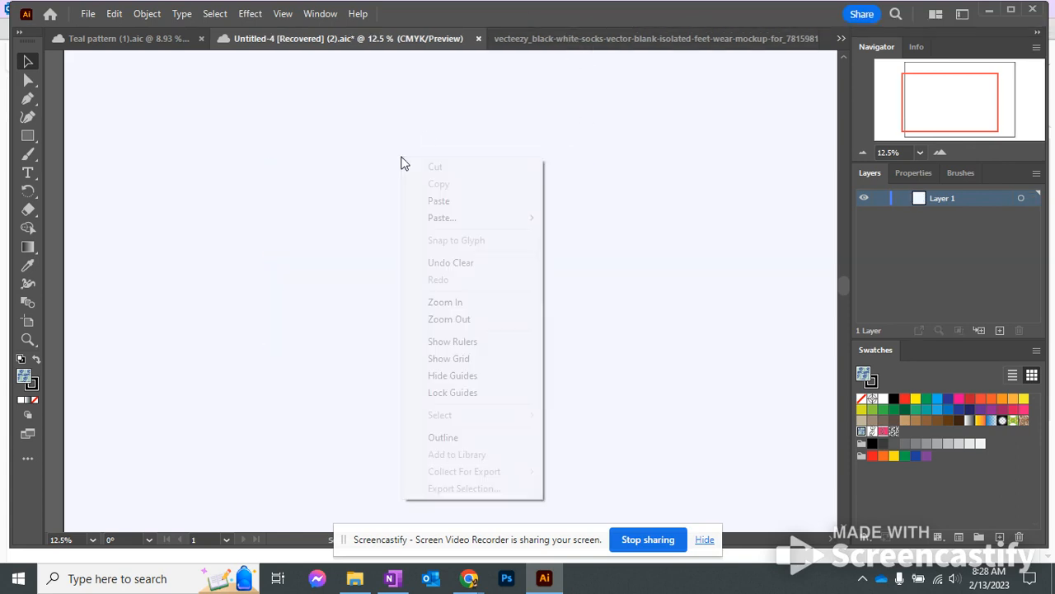
pyautogui.click(460, 201)
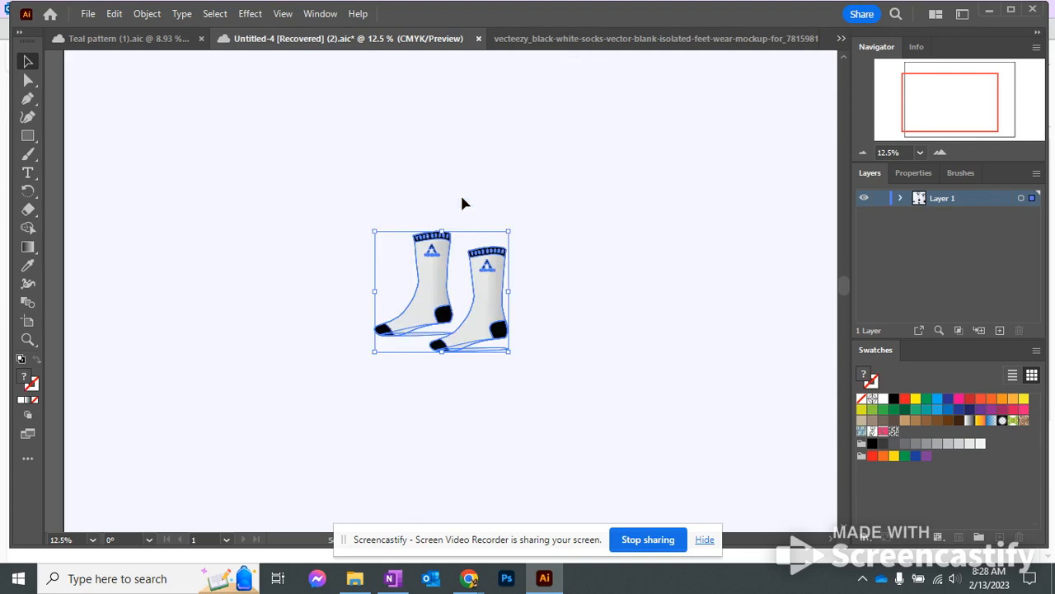
# - Enlarge the pasted sock pair to fill most of the artboard's height, and select the front sock's heel and toe group
pyautogui.moveTo(372, 231); pyautogui.dragTo(189, 61)
pyautogui.moveTo(507, 468); pyautogui.dragTo(595, 472)
pyautogui.scroll(-3, 681, 343)
pyautogui.scroll(6, 575, 235)
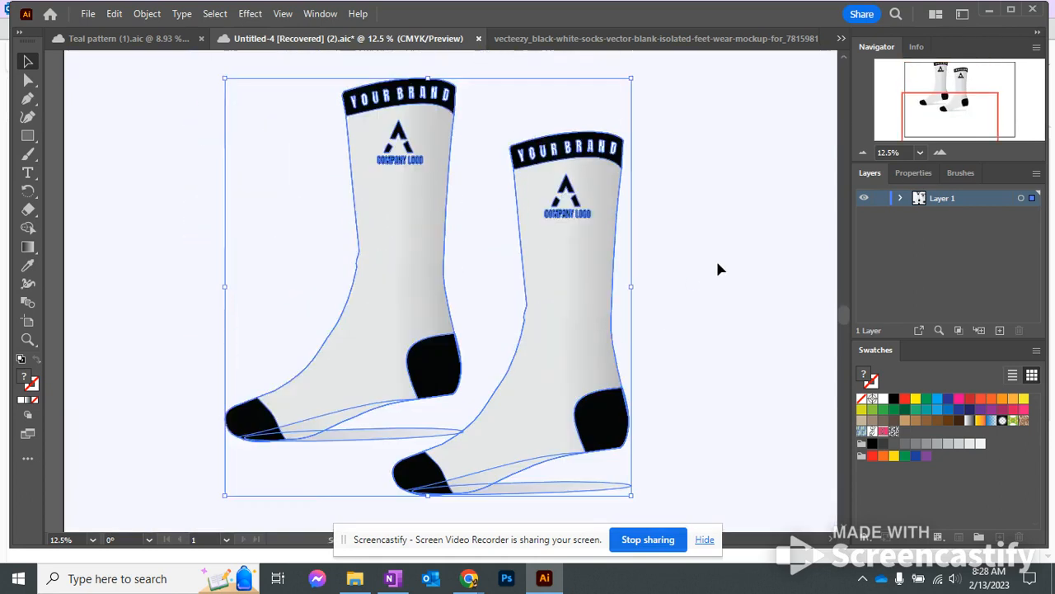
pyautogui.scroll(-2, 717, 264)
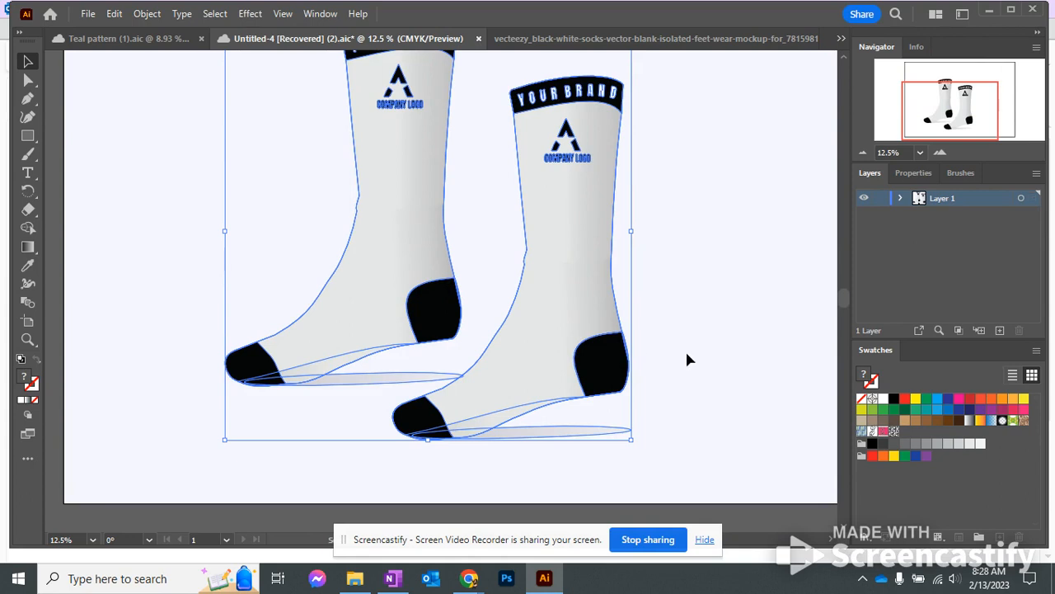
pyautogui.click(690, 359)
pyautogui.click(607, 358)
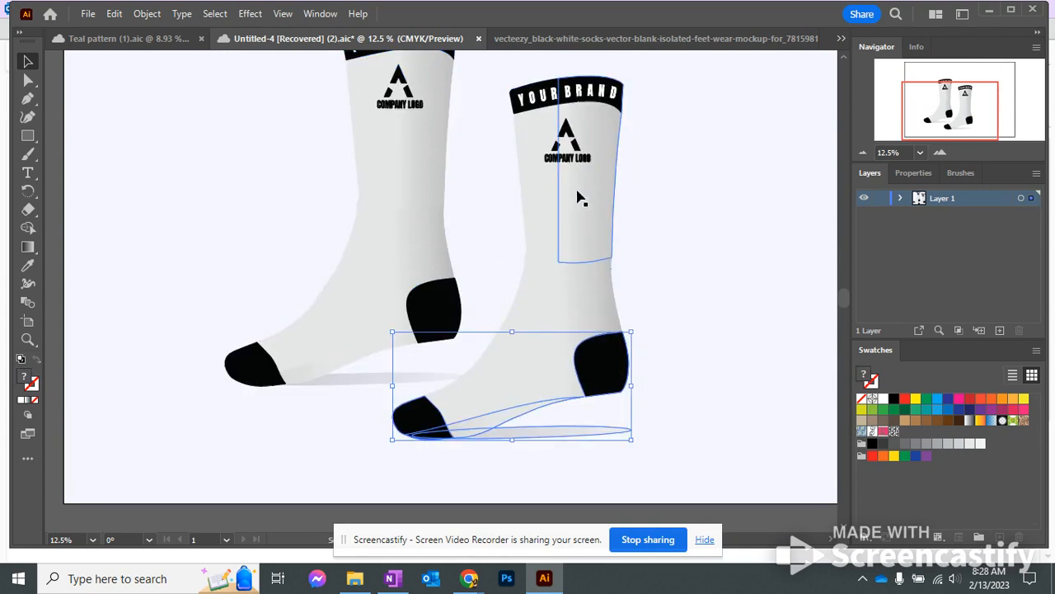
# - Delete the YOUR BRAND lettering and the company logo from the front sock
pyautogui.click(587, 222)
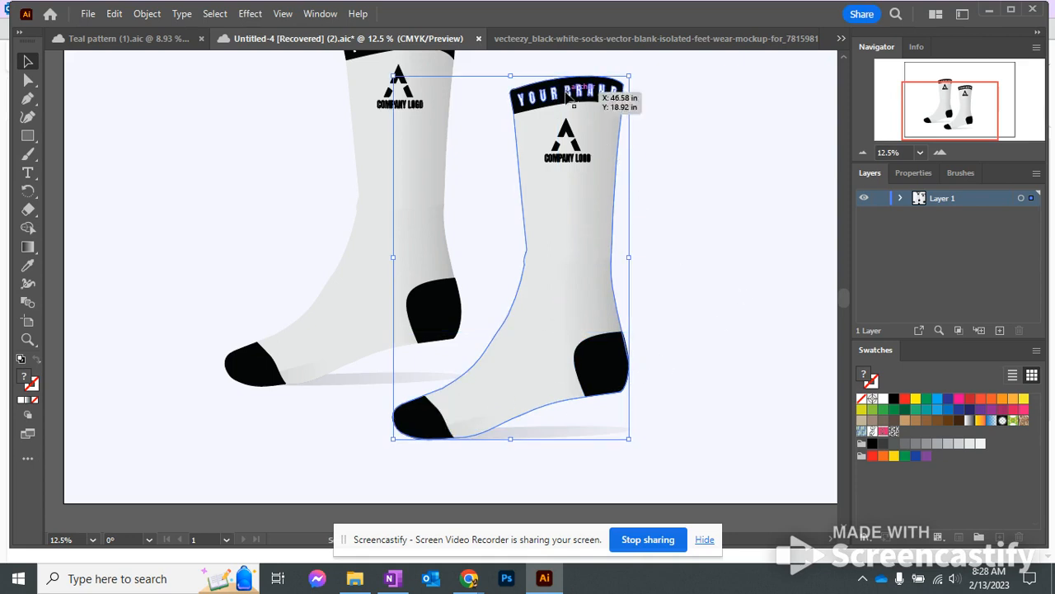
pyautogui.click(691, 173)
pyautogui.click(560, 101)
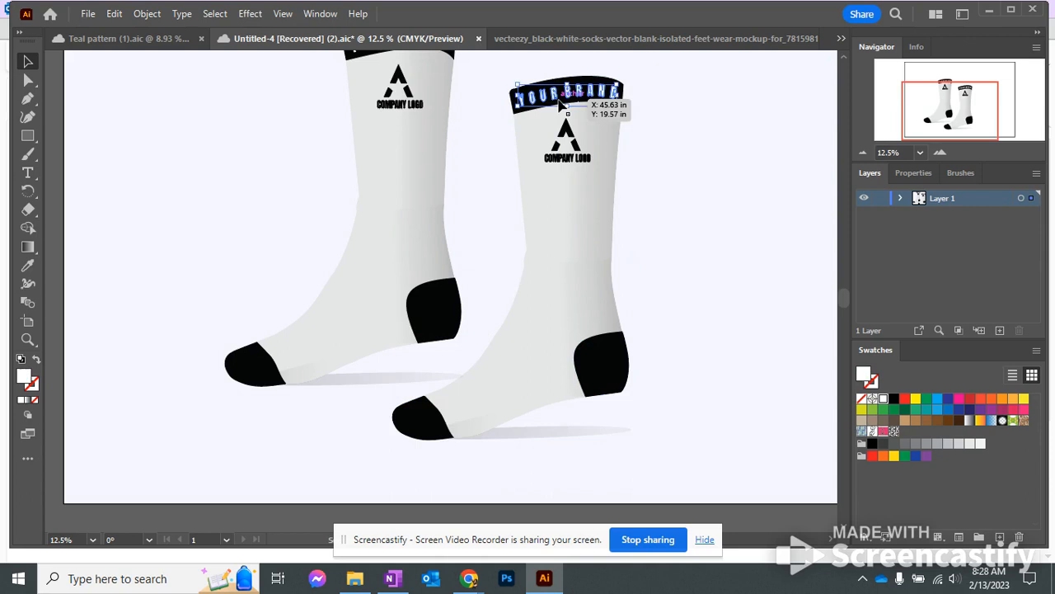
pyautogui.press('Delete')
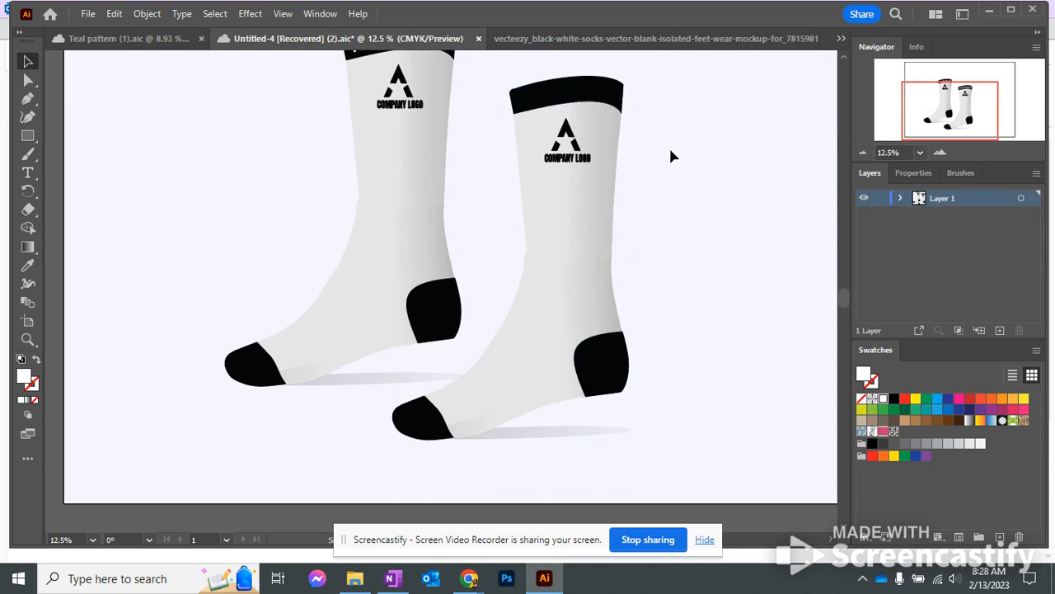
pyautogui.click(567, 146)
pyautogui.press('Delete')
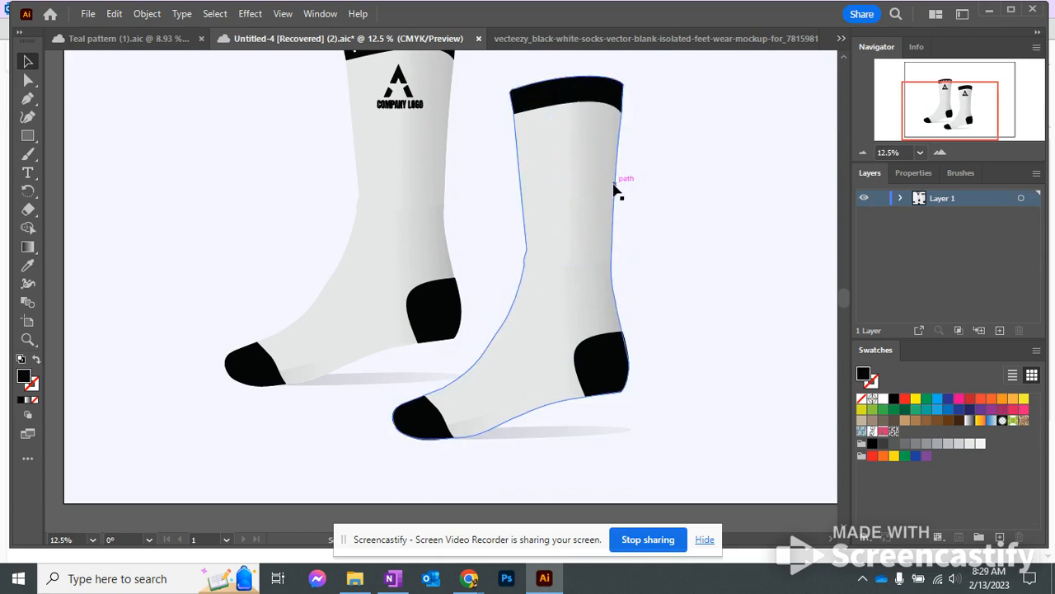
# - Ungroup the back sock's artwork so its lettering and logo can be selected separately
pyautogui.scroll(5, 618, 191)
pyautogui.click(443, 242)
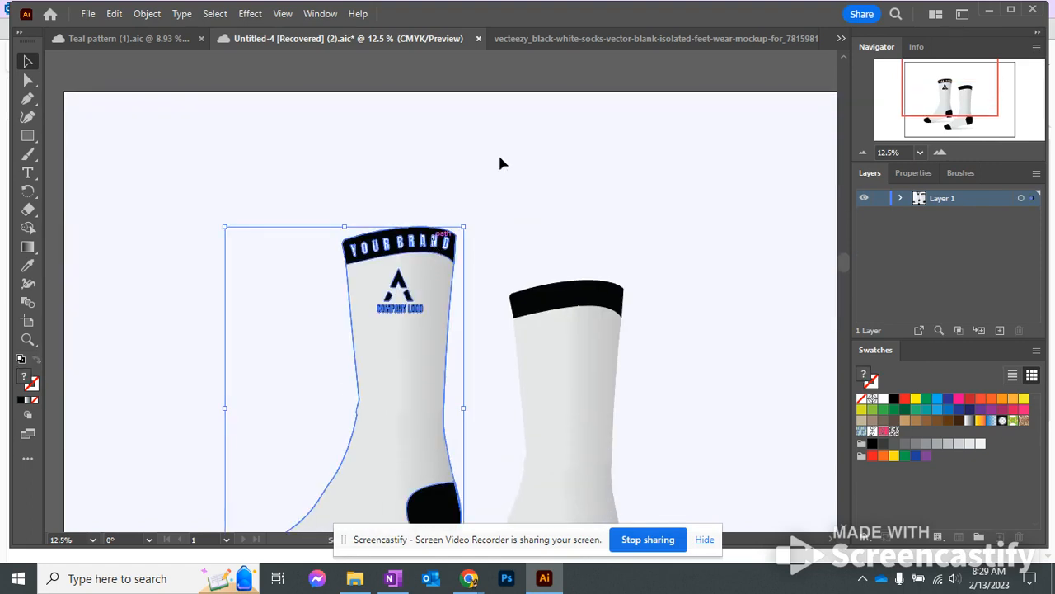
pyautogui.click(500, 163)
pyautogui.click(421, 244)
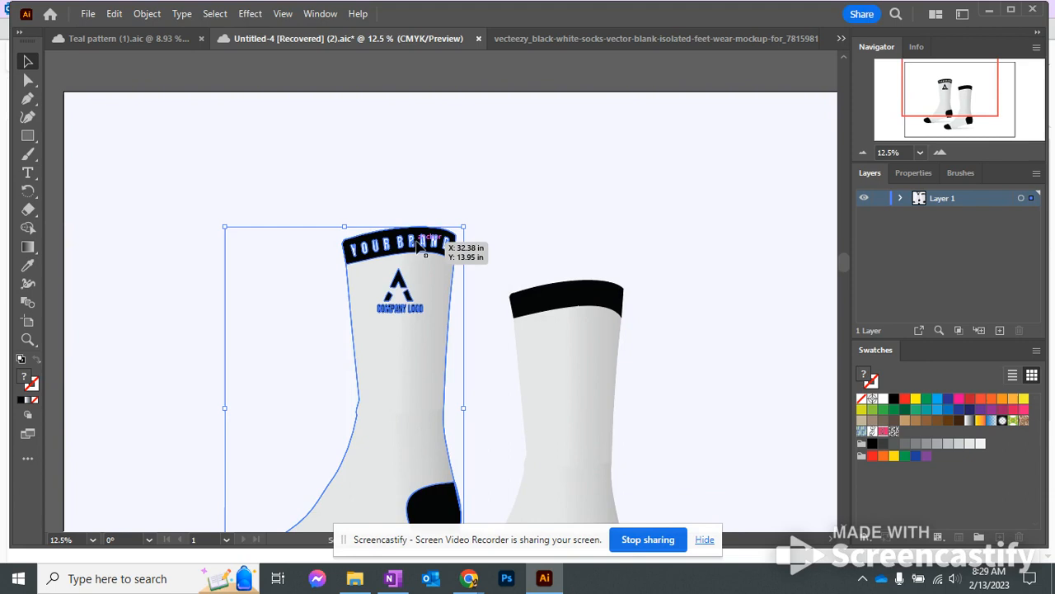
pyautogui.click(452, 192)
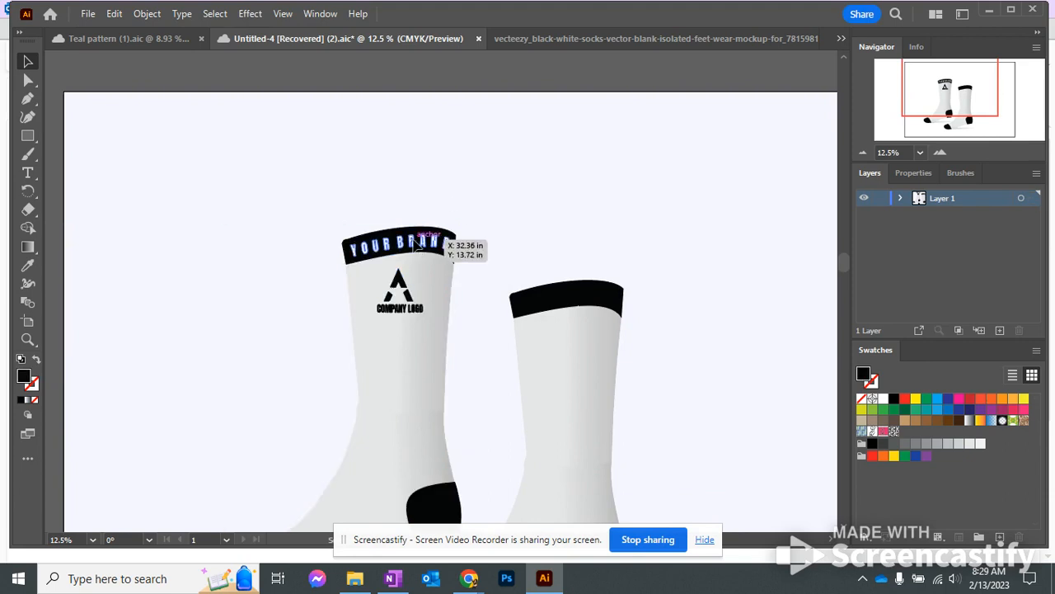
pyautogui.click(416, 241)
pyautogui.scroll(-3, 418, 248)
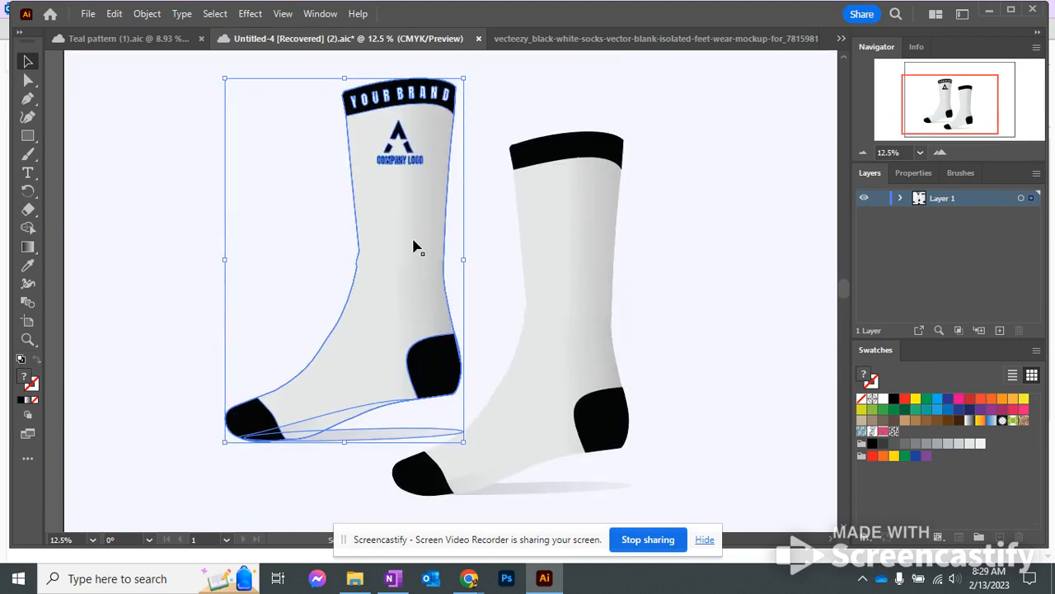
pyautogui.rightClick(414, 245)
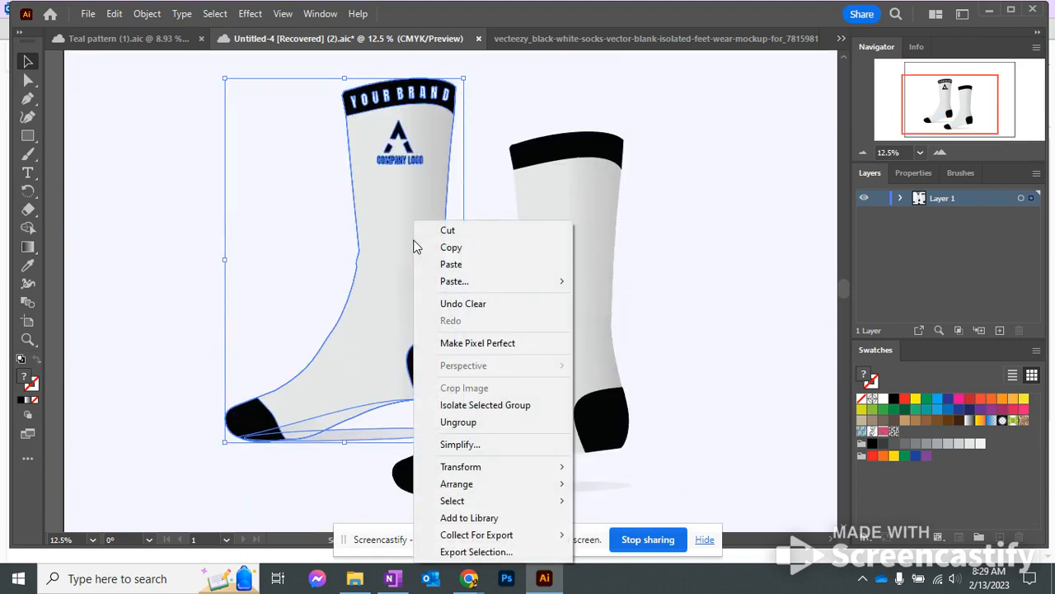
pyautogui.click(481, 423)
pyautogui.click(502, 105)
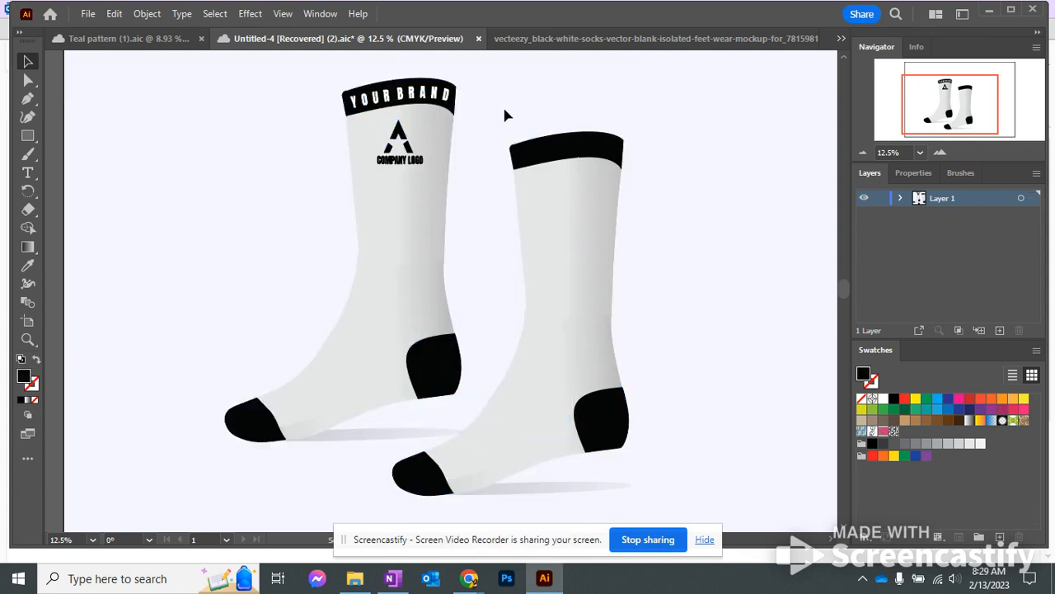
# - Delete the YOUR BRAND lettering and the company logo from the back sock
pyautogui.click(431, 94)
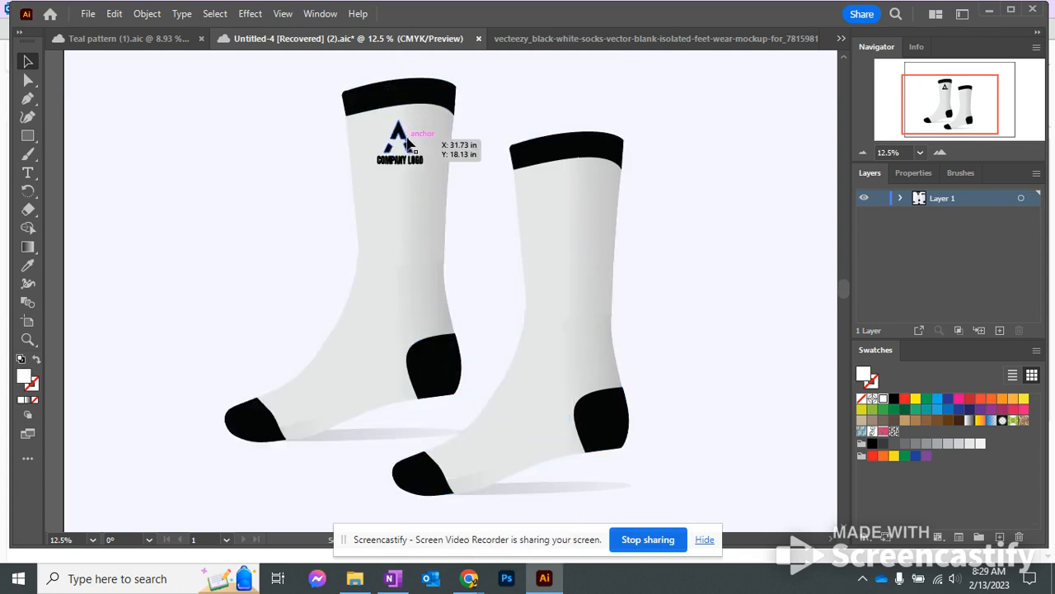
pyautogui.click(405, 142)
pyautogui.press('Delete')
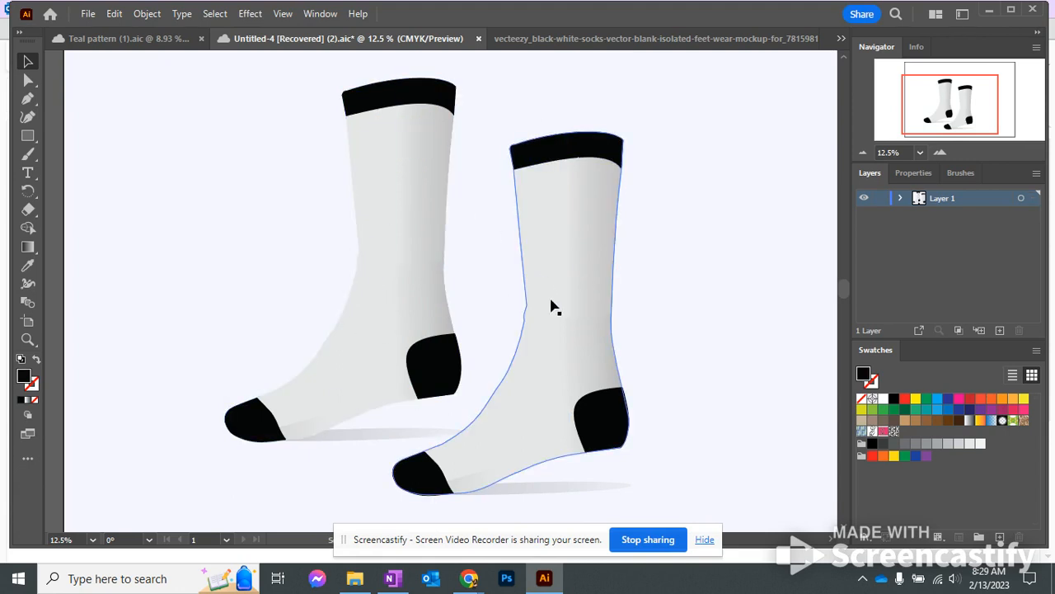
# - Fill the front sock's body and its heel, toe and sole group with the teal and blue pattern swatch
pyautogui.click(542, 343)
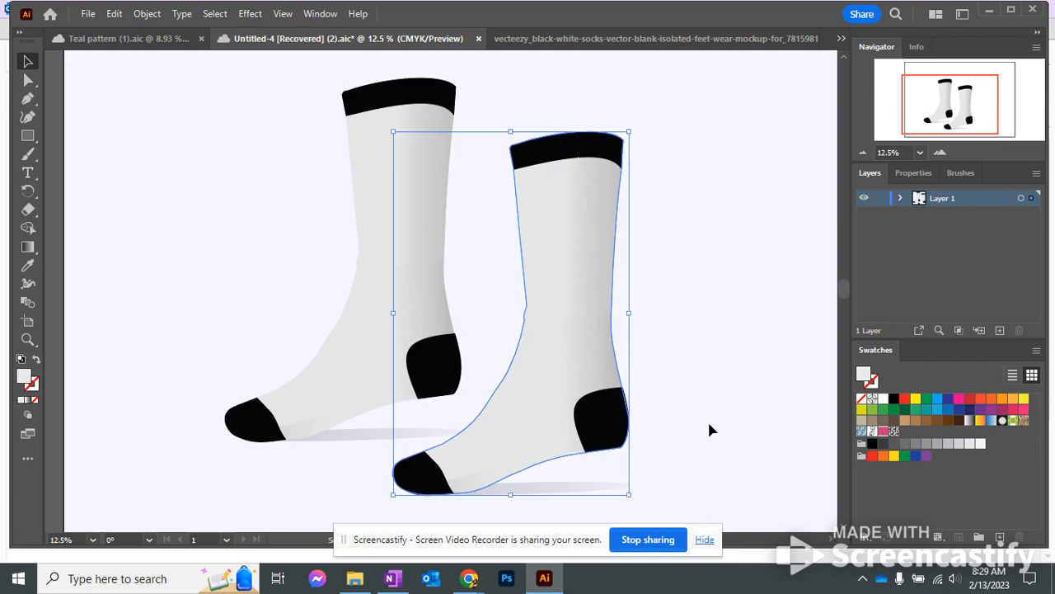
pyautogui.click(862, 432)
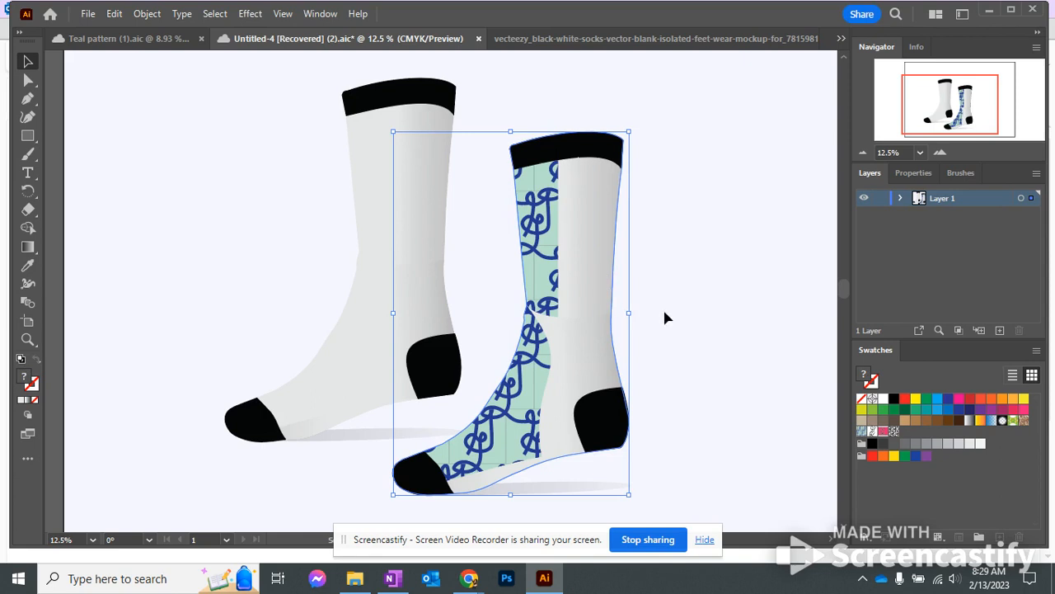
pyautogui.click(862, 431)
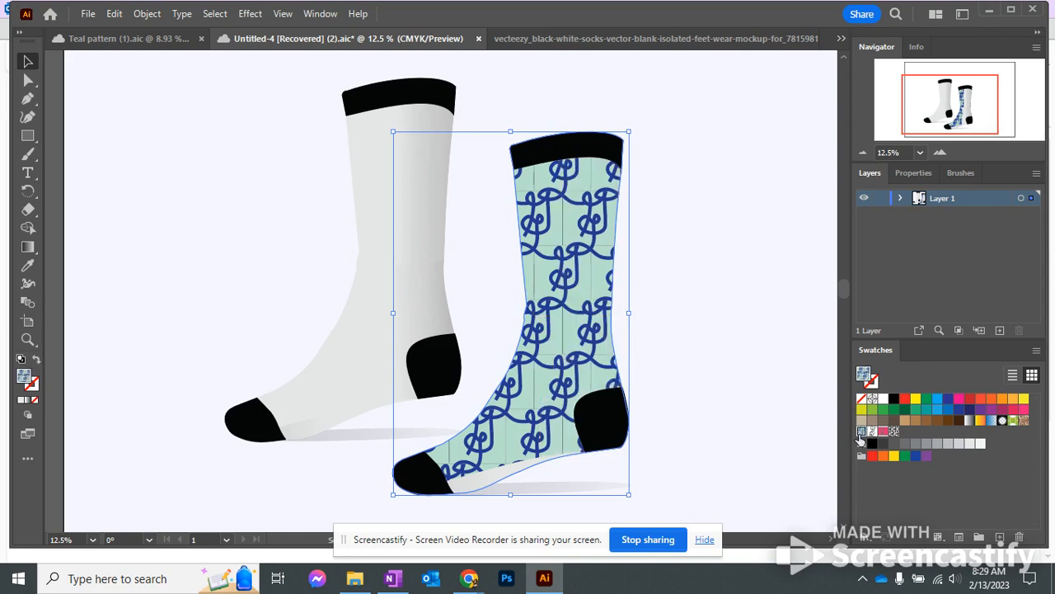
pyautogui.click(487, 483)
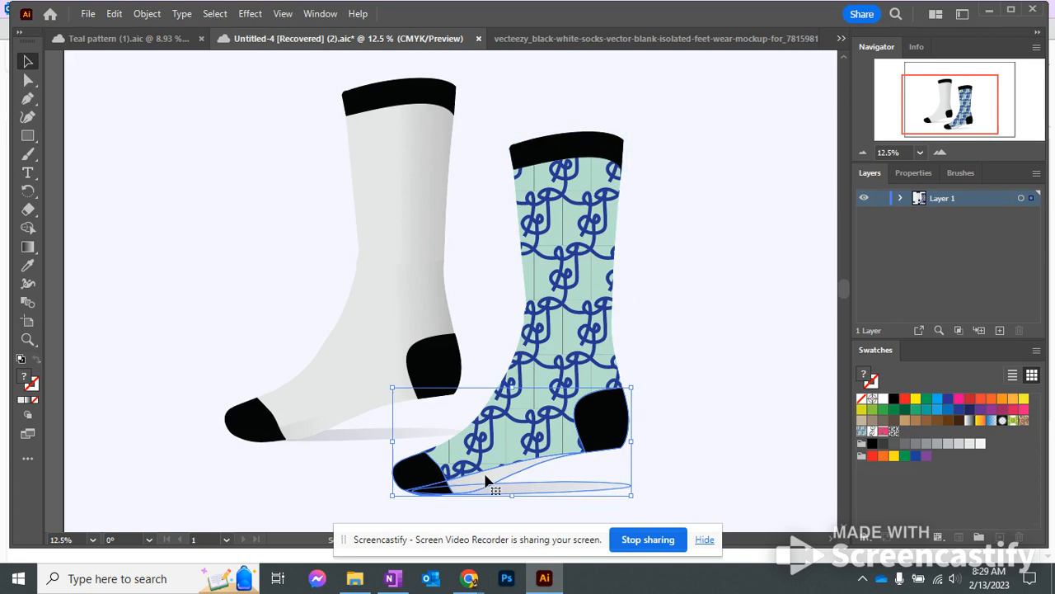
pyautogui.click(862, 431)
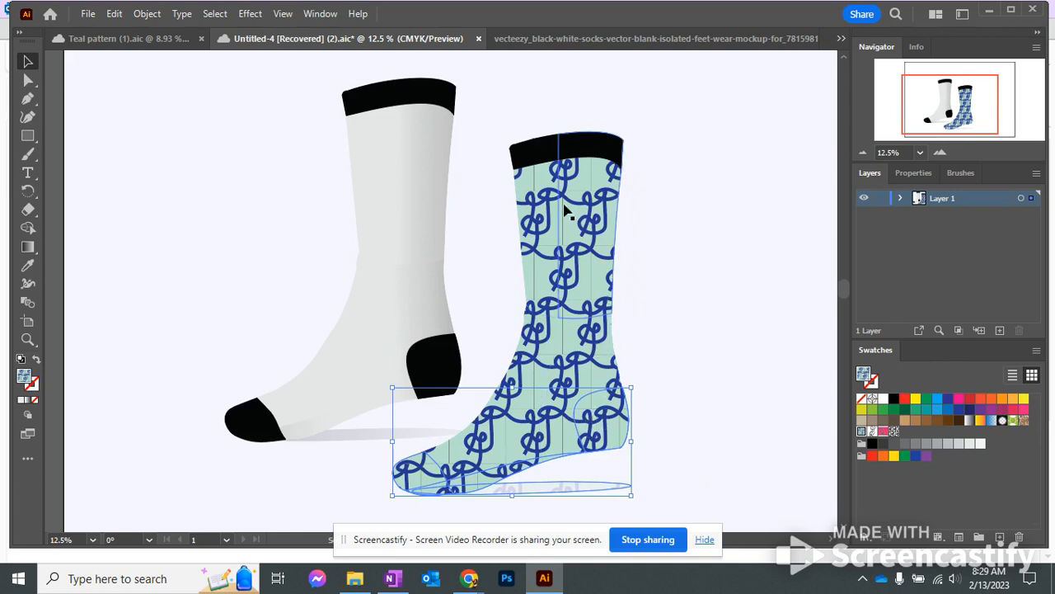
pyautogui.click(669, 331)
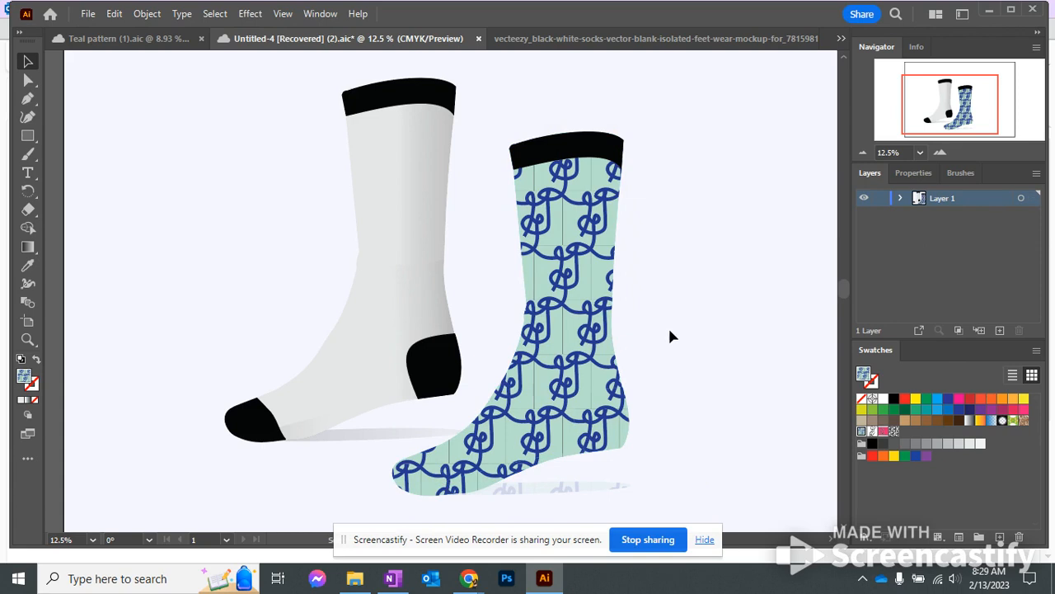
# - Fill the back sock's body and sole with the teal and blue pattern swatch, ungrouping the heel, toe and sole parts before filling the sole
pyautogui.click(414, 346)
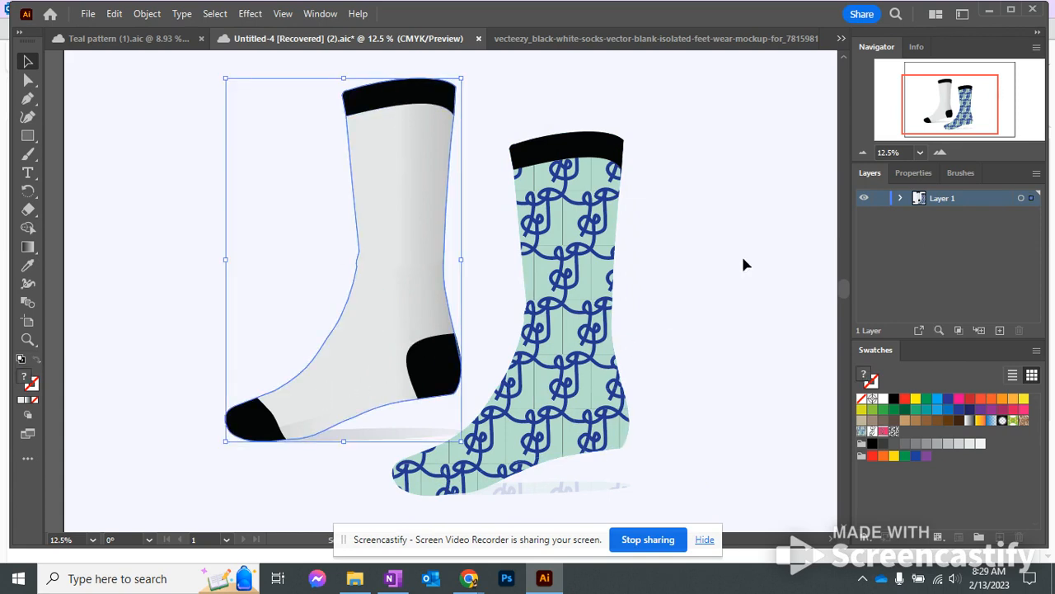
pyautogui.click(861, 431)
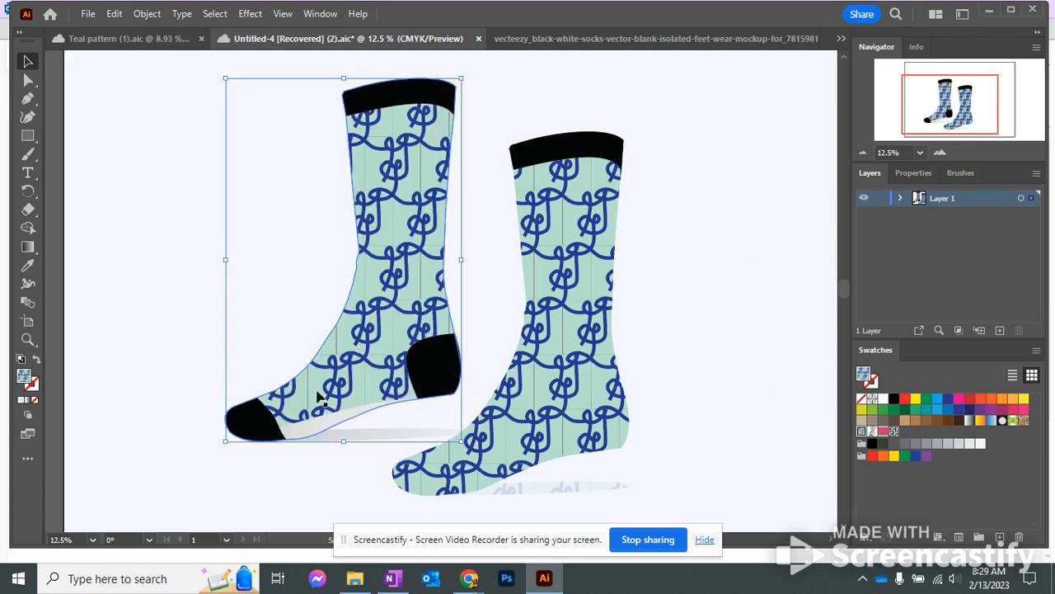
pyautogui.click(300, 435)
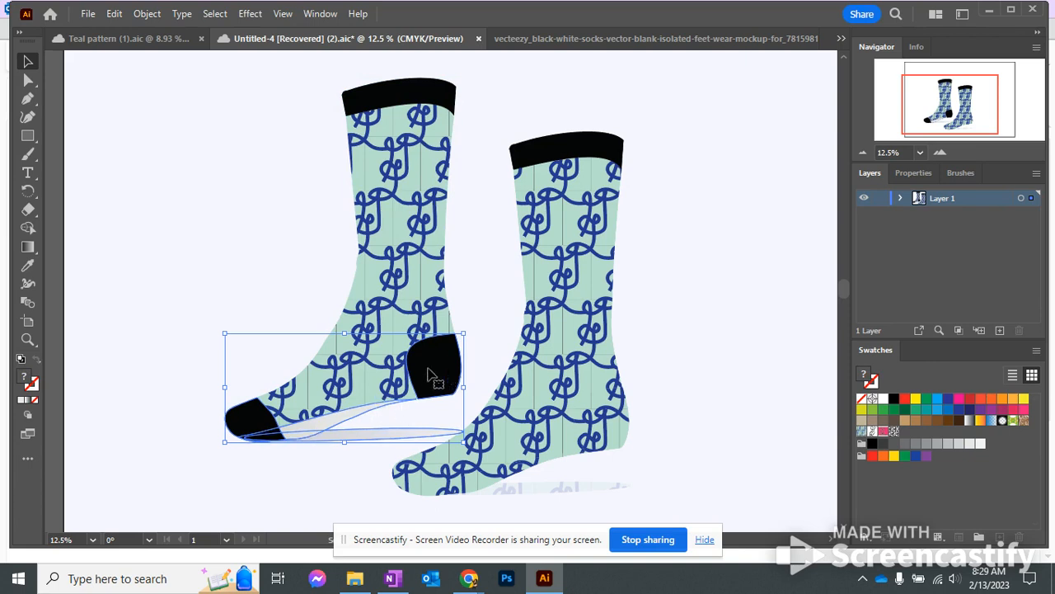
pyautogui.rightClick(306, 424)
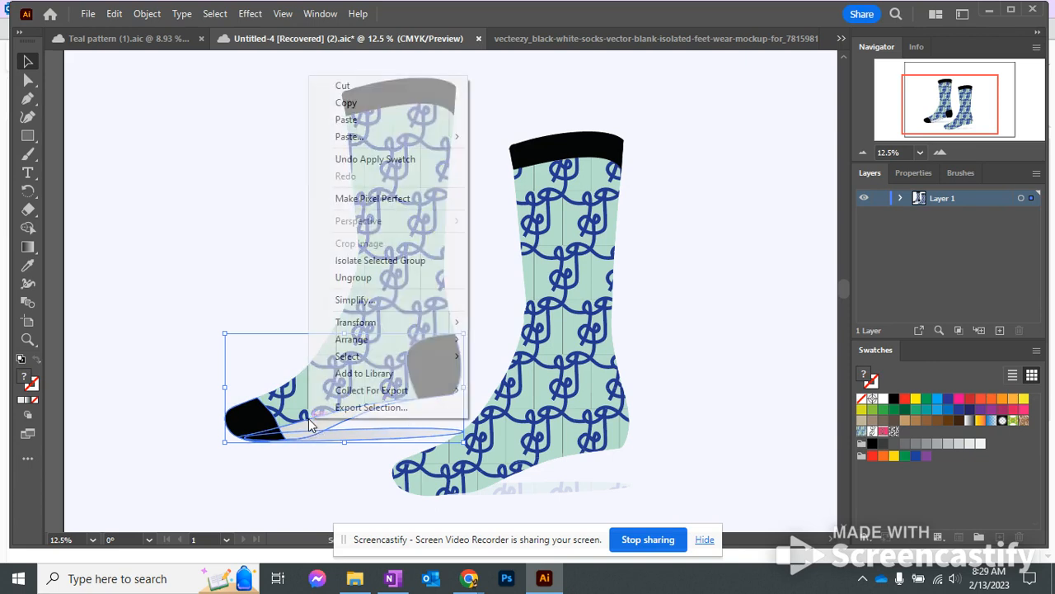
pyautogui.click(357, 277)
pyautogui.click(474, 321)
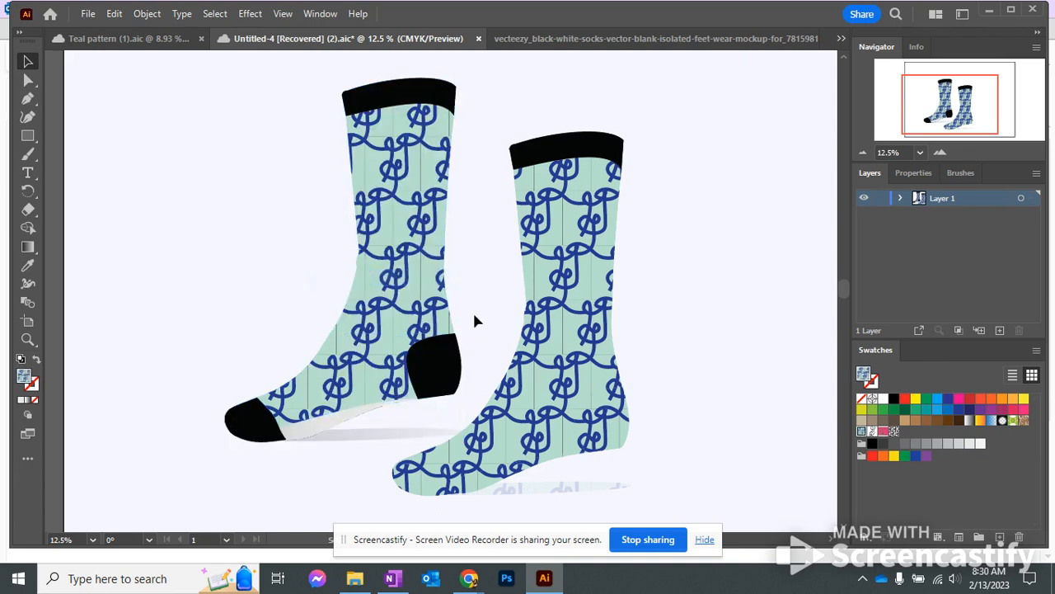
pyautogui.click(324, 427)
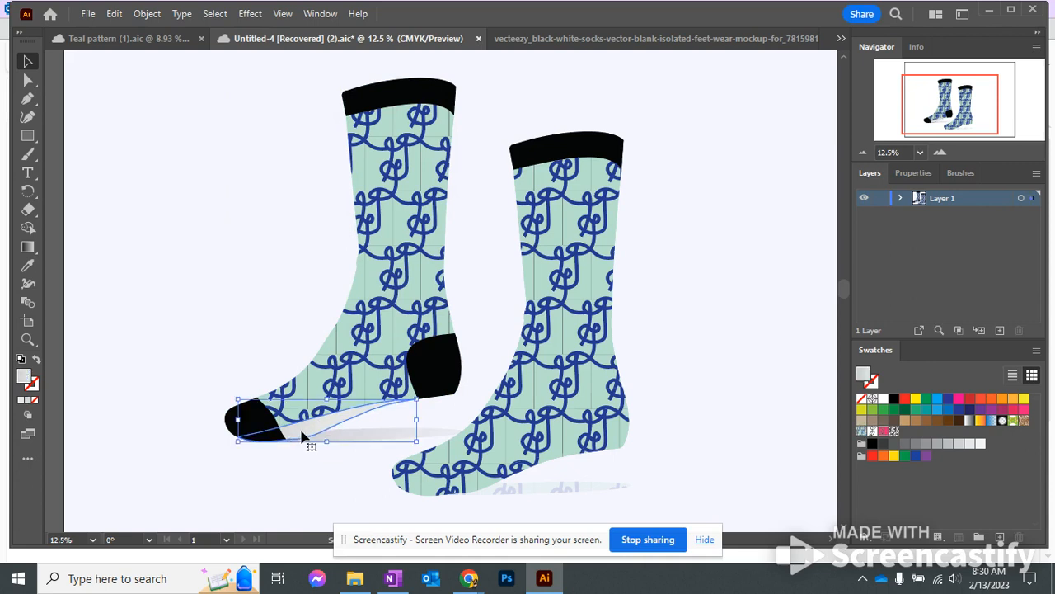
pyautogui.click(862, 432)
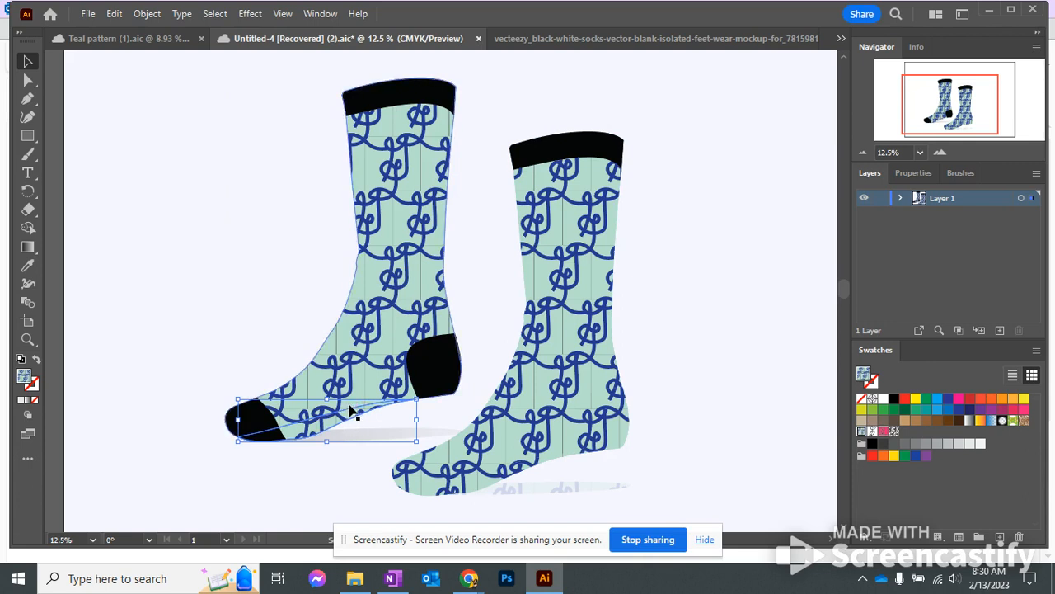
# - Fill the back sock's heel, cuff and toe with the green swatch C=75 M=0 Y=75 K=0
pyautogui.click(435, 372)
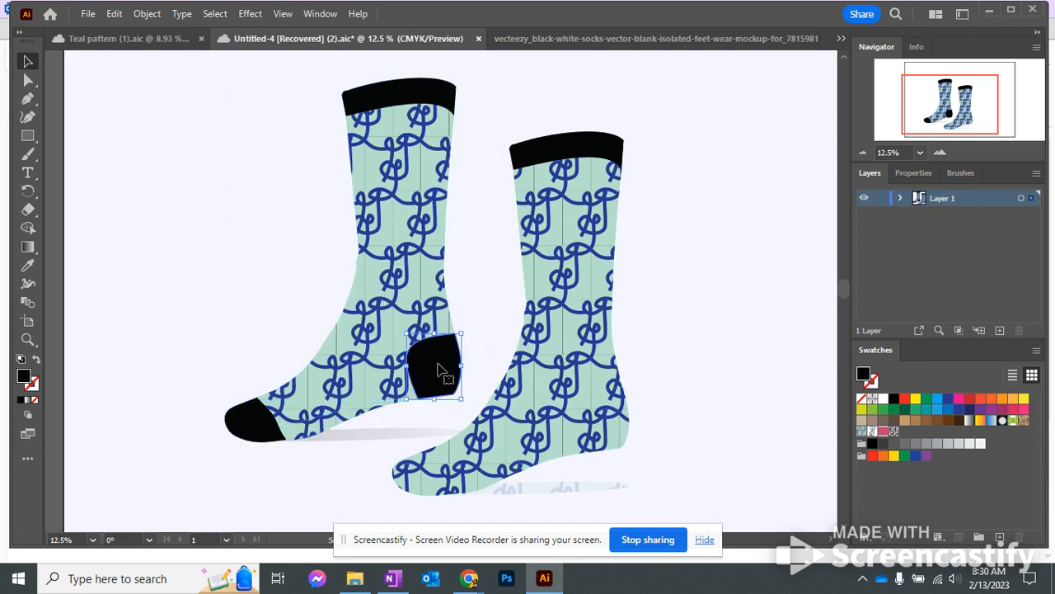
pyautogui.click(916, 409)
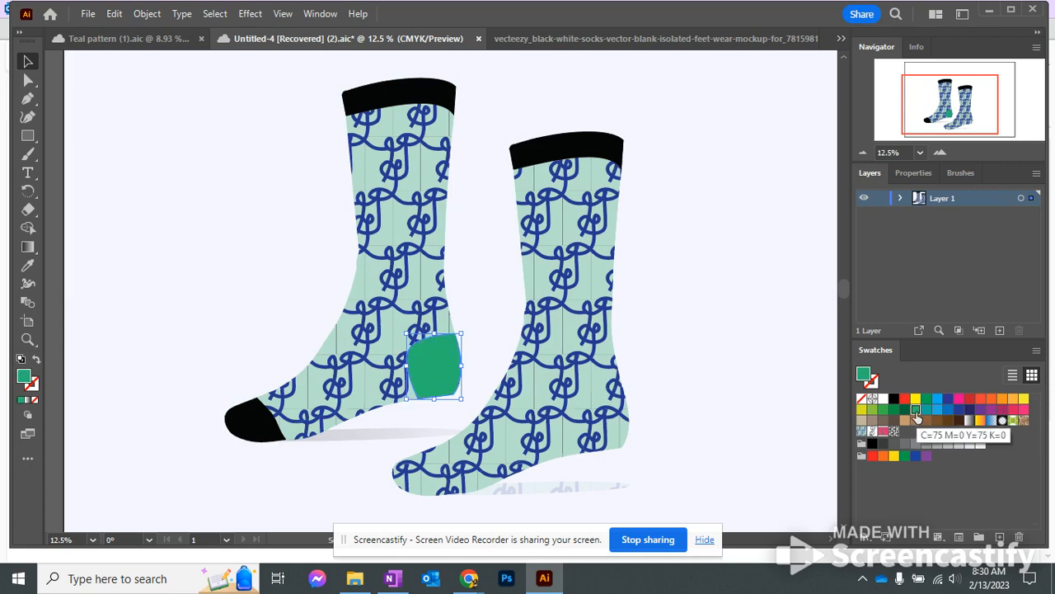
pyautogui.click(405, 104)
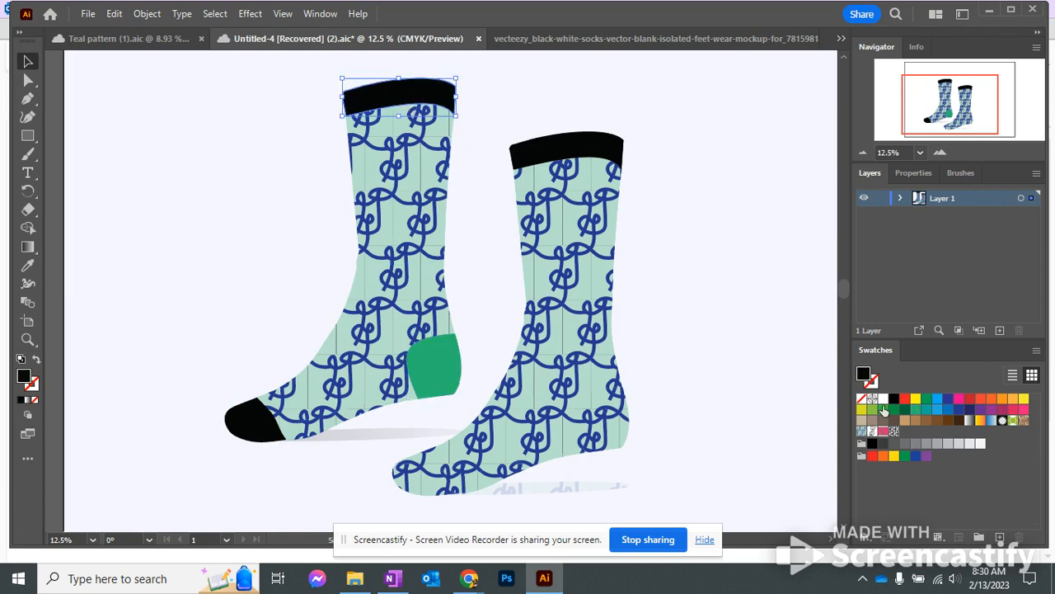
pyautogui.click(884, 409)
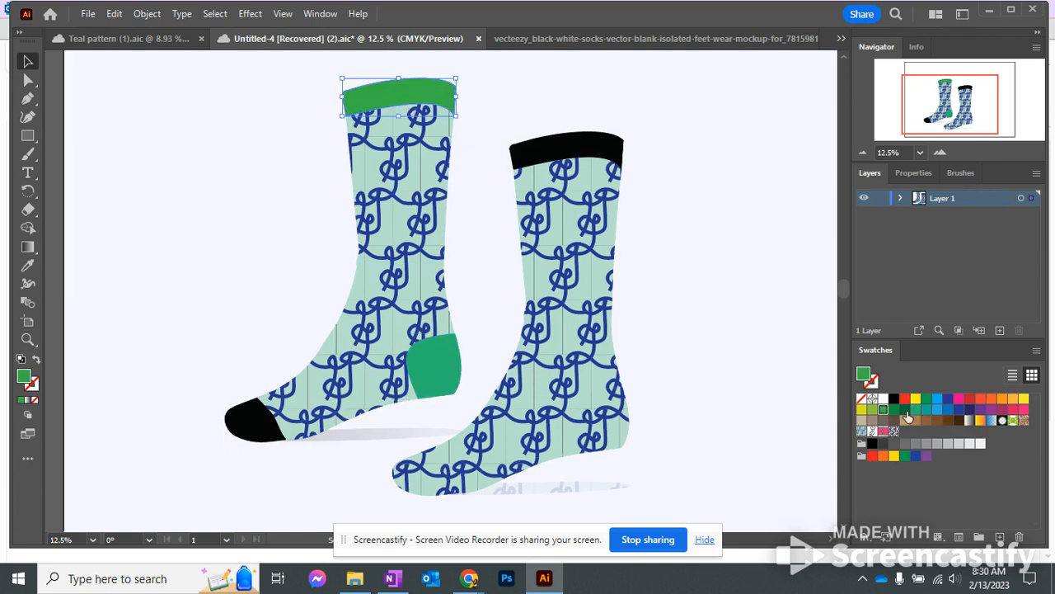
pyautogui.click(914, 410)
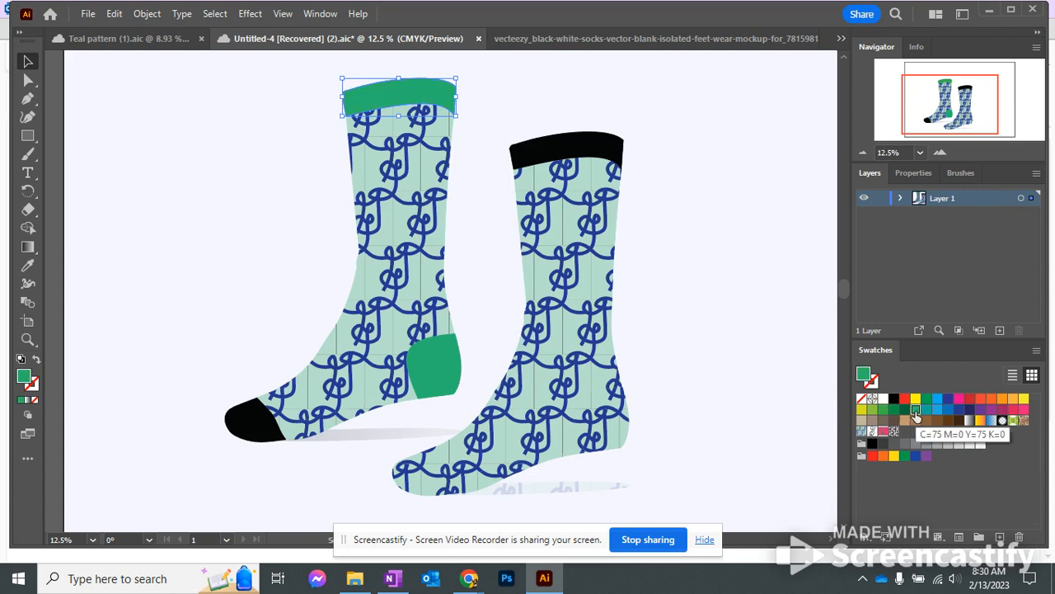
pyautogui.click(235, 424)
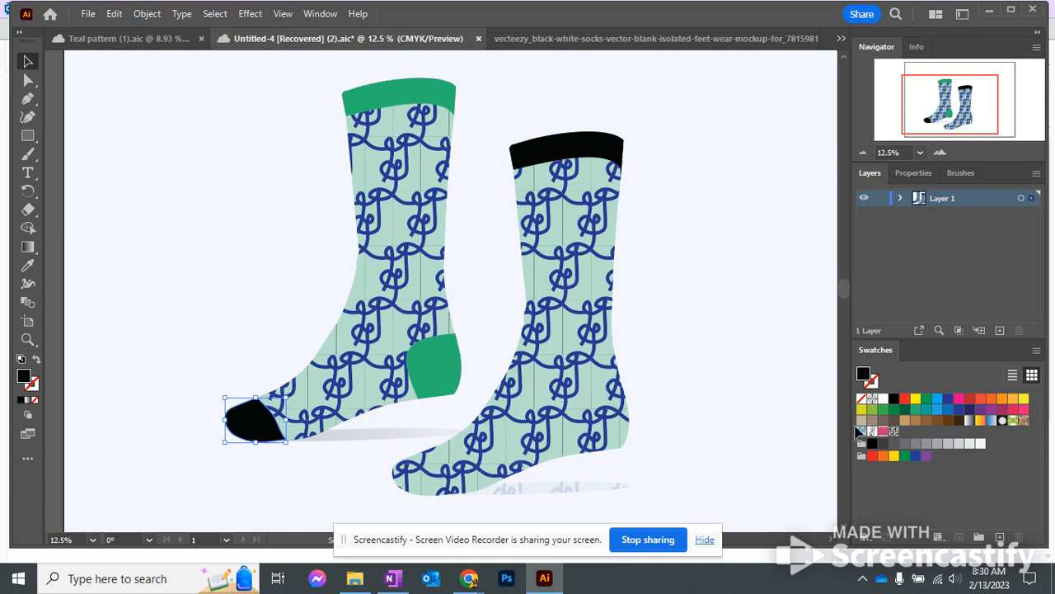
pyautogui.click(915, 410)
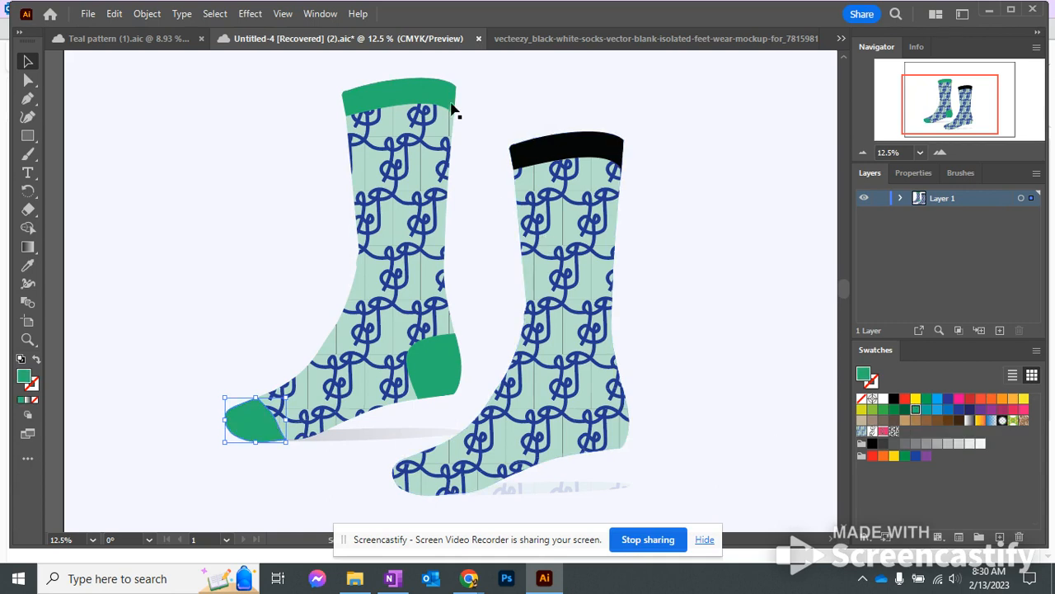
# - Recolor the front sock's black cuff with the same C=75 M=0 Y=75 K=0 green swatch
pyautogui.click(610, 147)
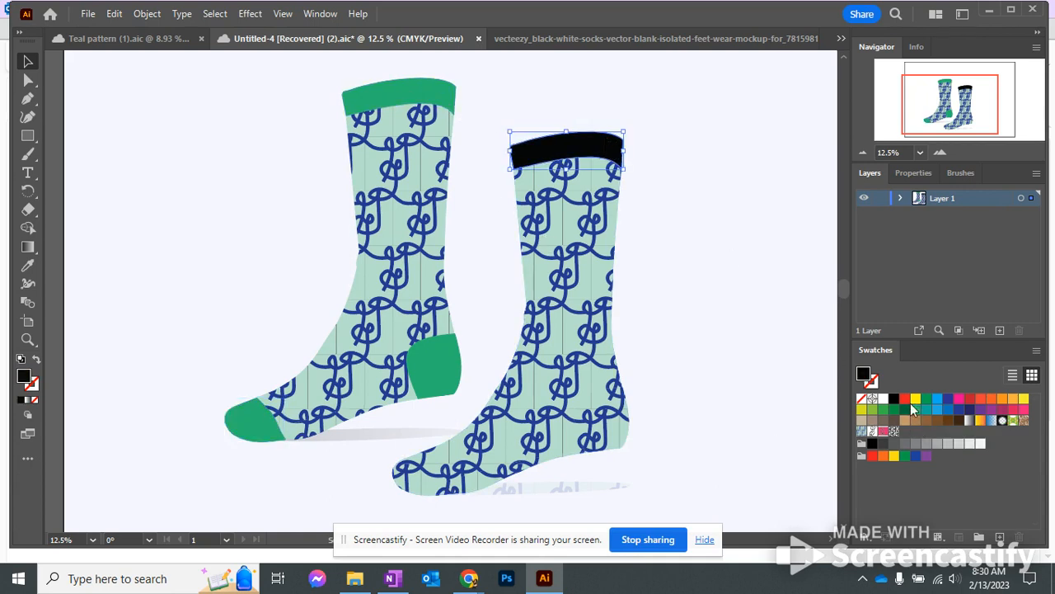
pyautogui.click(895, 418)
pyautogui.click(892, 410)
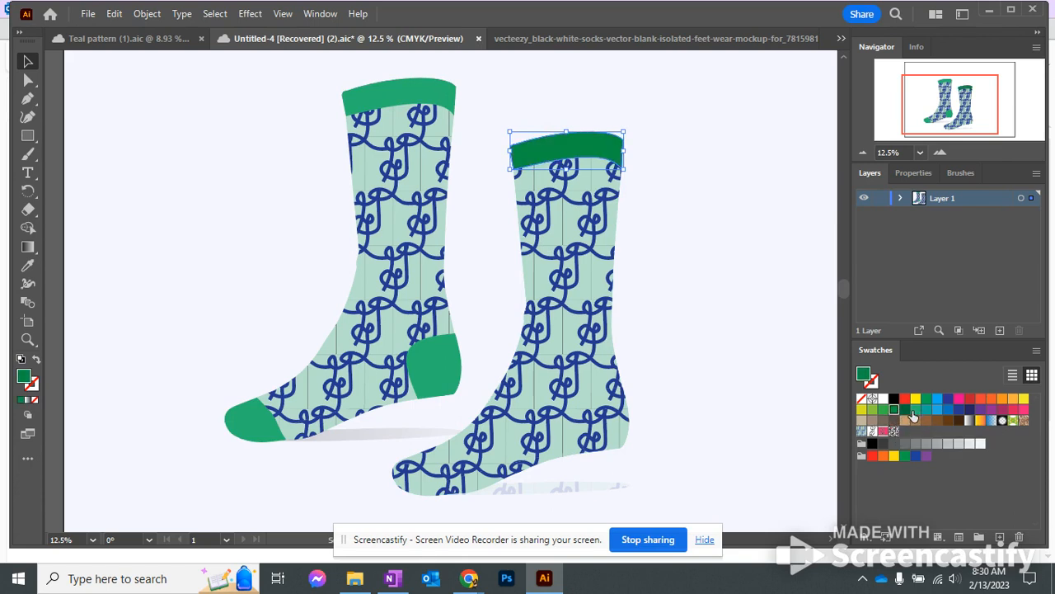
pyautogui.click(914, 410)
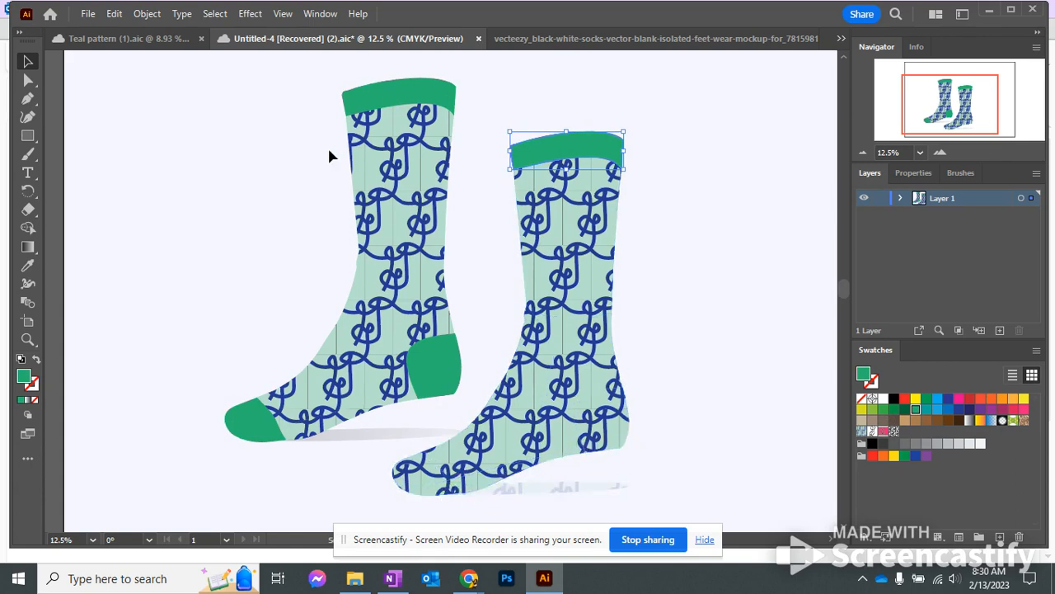
# - Select all parts of both patterned socks and give them a black stroke
pyautogui.click(195, 105)
pyautogui.moveTo(113, 68); pyautogui.dragTo(630, 425)
pyautogui.moveTo(767, 518); pyautogui.dragTo(775, 518)
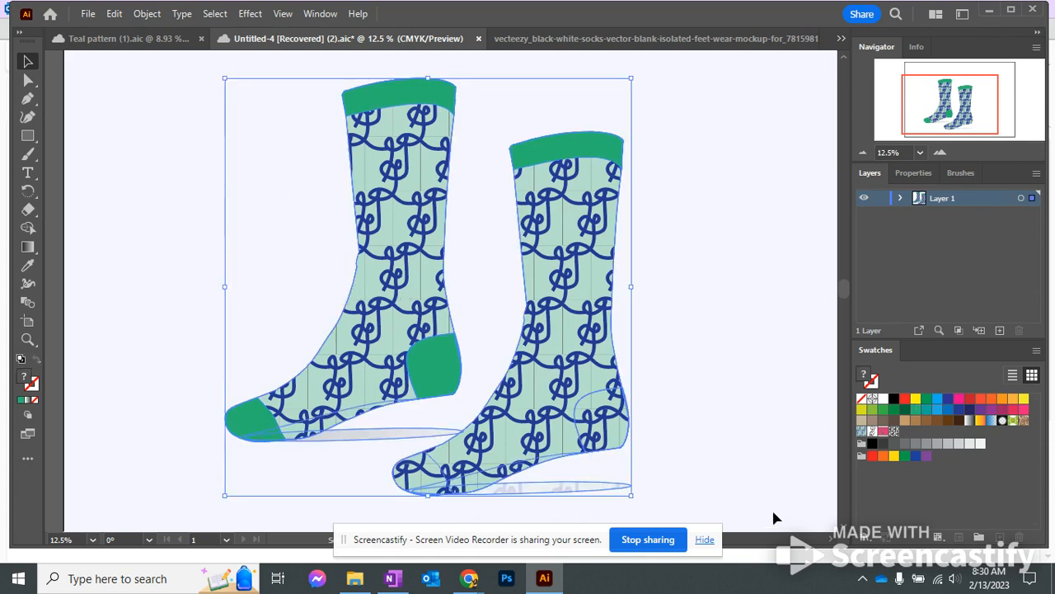
pyautogui.click(928, 177)
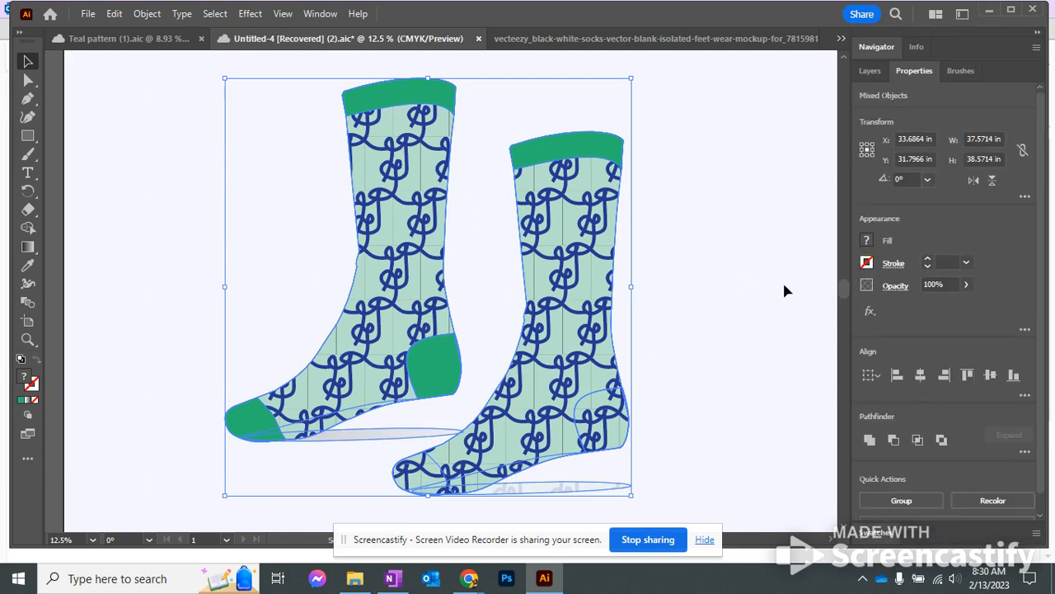
pyautogui.click(764, 317)
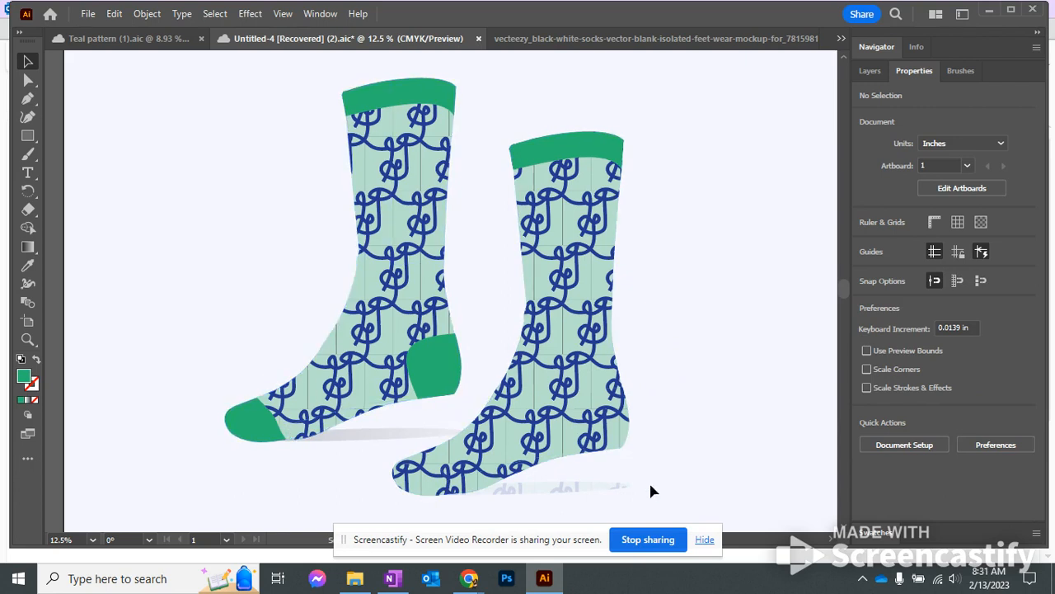
pyautogui.moveTo(744, 491); pyautogui.dragTo(157, 204)
pyautogui.scroll(-5, 566, 272)
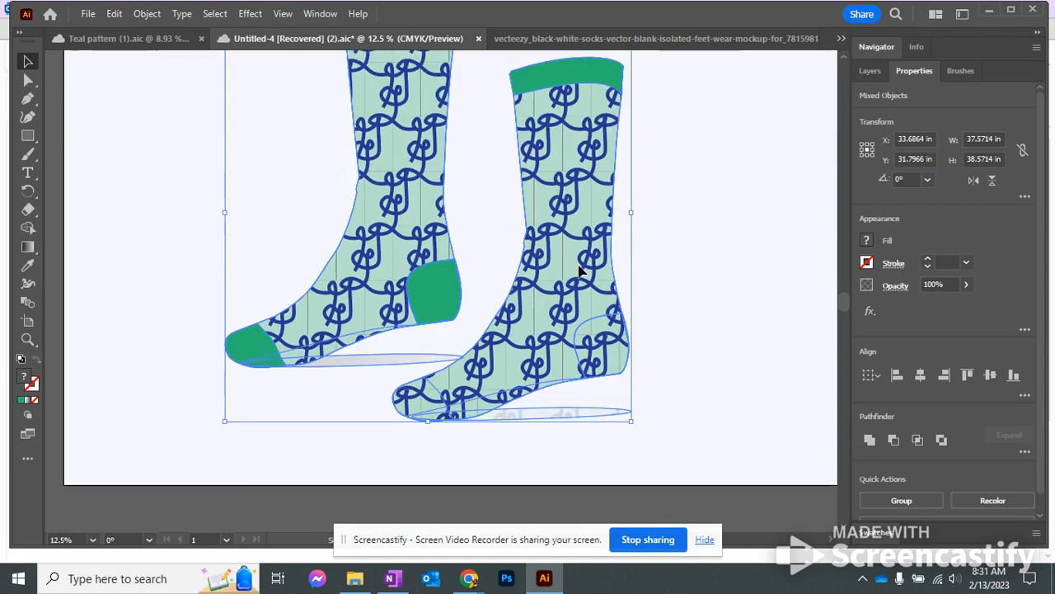
pyautogui.scroll(3, 727, 239)
pyautogui.scroll(-3, 783, 243)
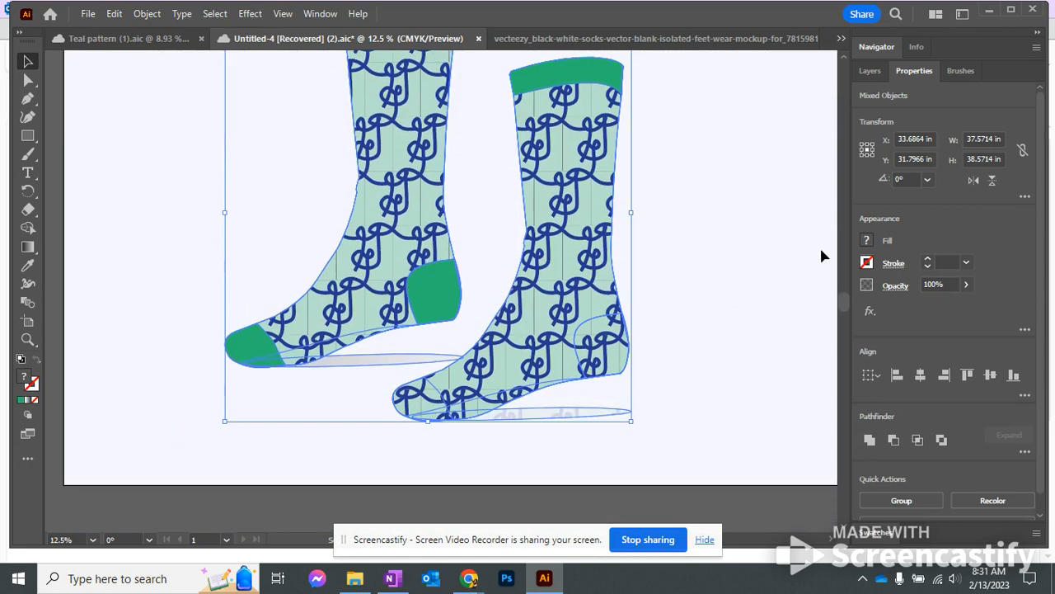
pyautogui.click(867, 264)
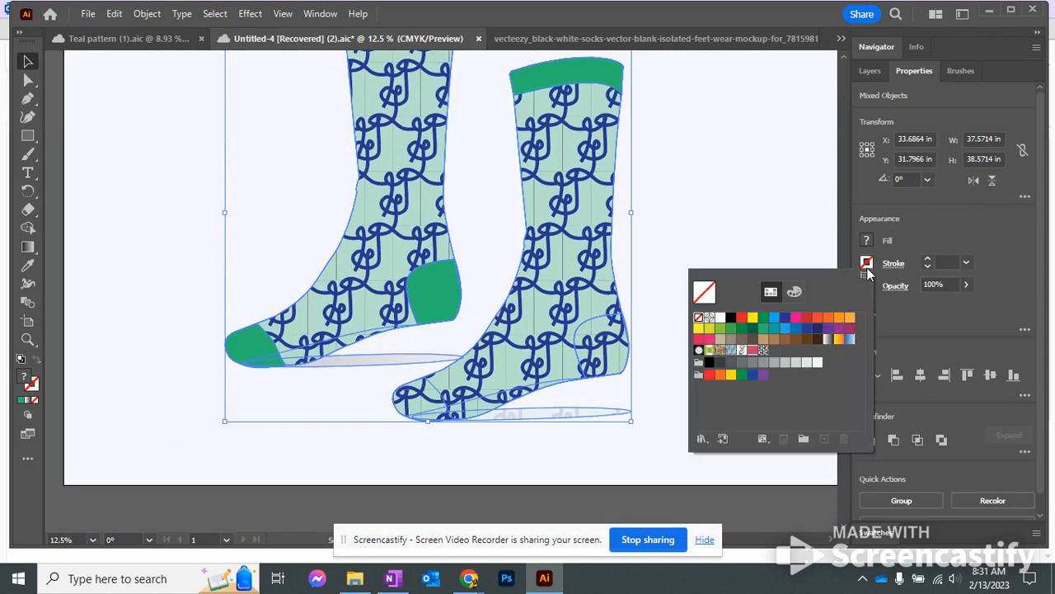
pyautogui.click(731, 318)
# - Increase the stroke weight of all the sock parts to 8 pt and deselect them
pyautogui.click(927, 259)
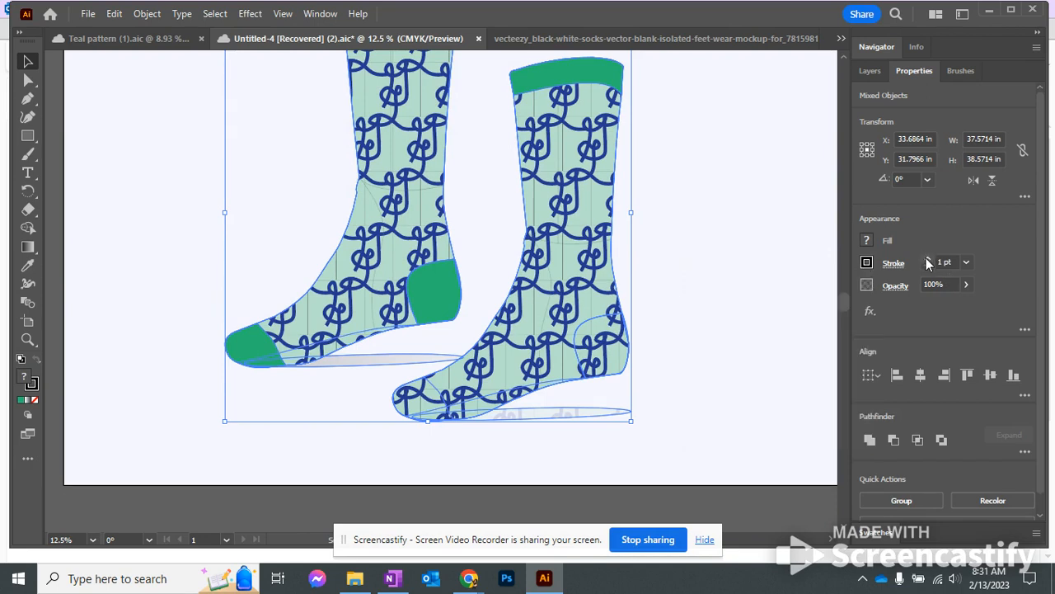
pyautogui.click(926, 259)
pyautogui.click(927, 259)
pyautogui.click(926, 259)
pyautogui.click(926, 259)
pyautogui.click(737, 251)
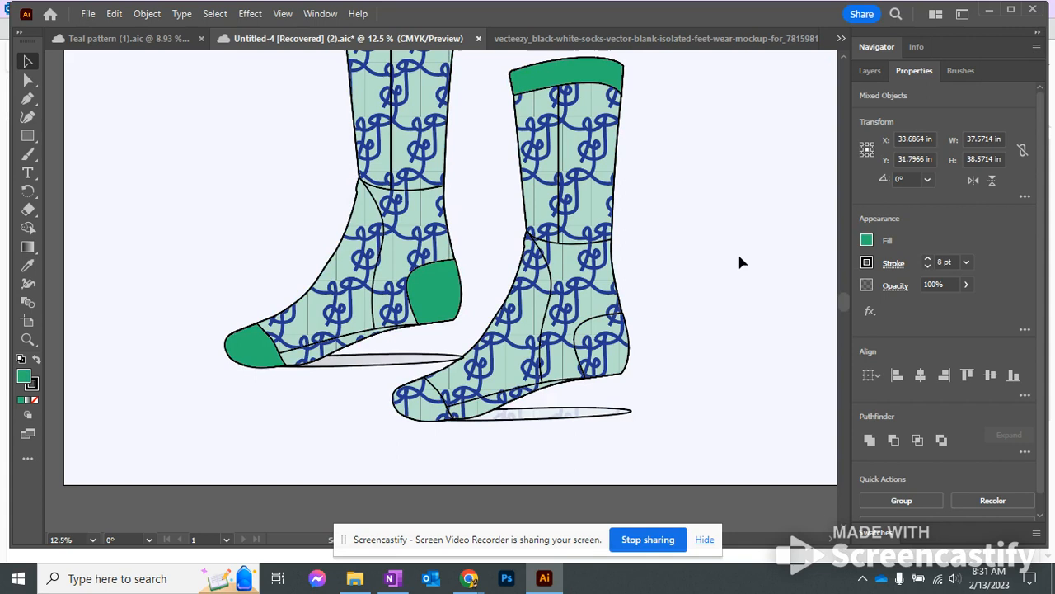
pyautogui.scroll(4, 737, 252)
pyautogui.scroll(-8, 738, 251)
pyautogui.scroll(6, 737, 252)
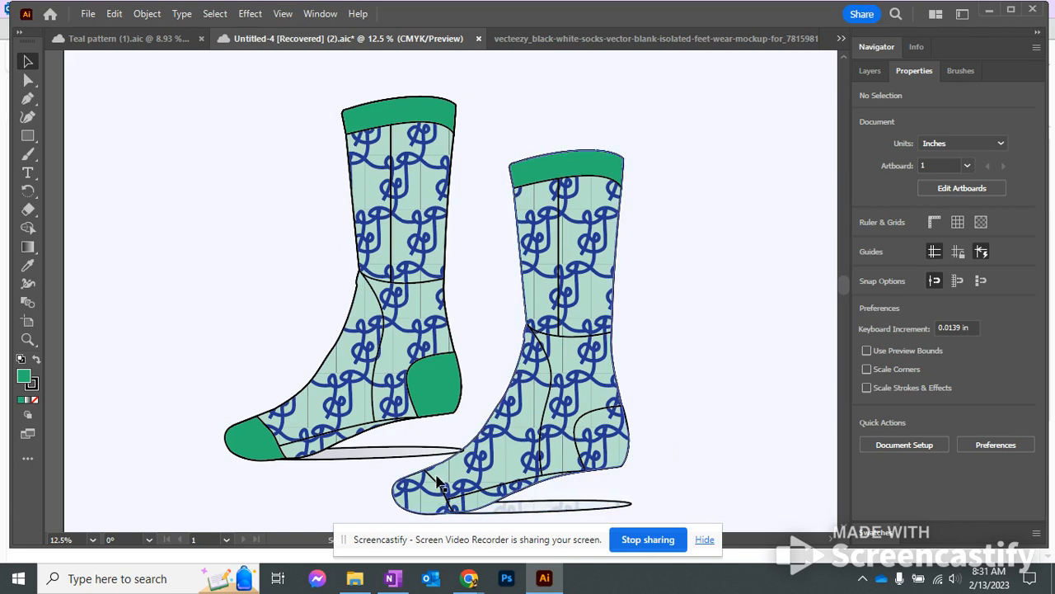
# - Delete the flat shadow ellipses beneath both socks, ungrouping the front sock's lower parts to isolate its shadow
pyautogui.click(344, 464)
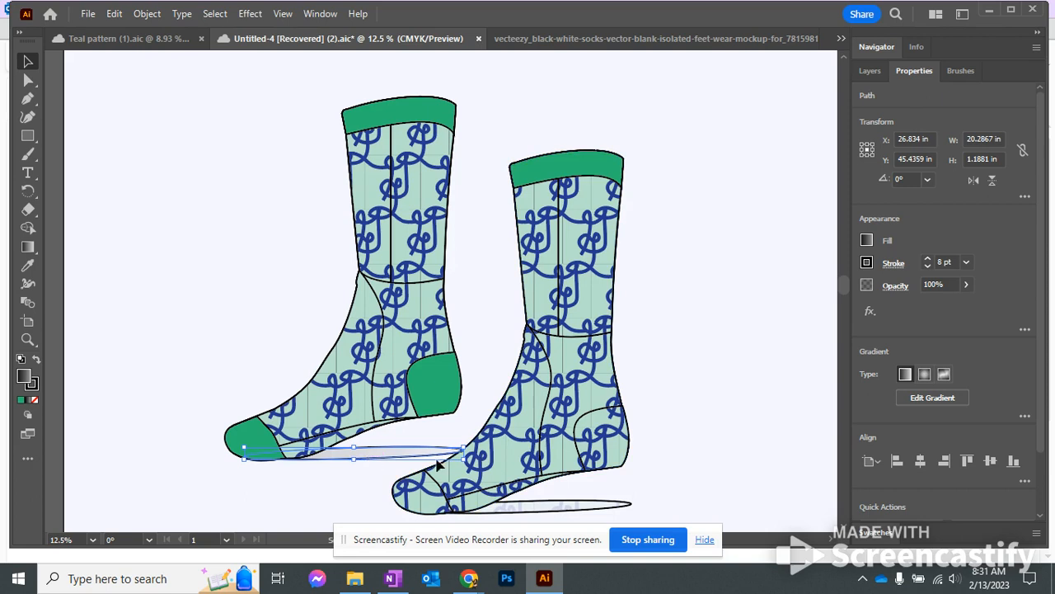
pyautogui.press('Delete')
pyautogui.scroll(-5, 796, 445)
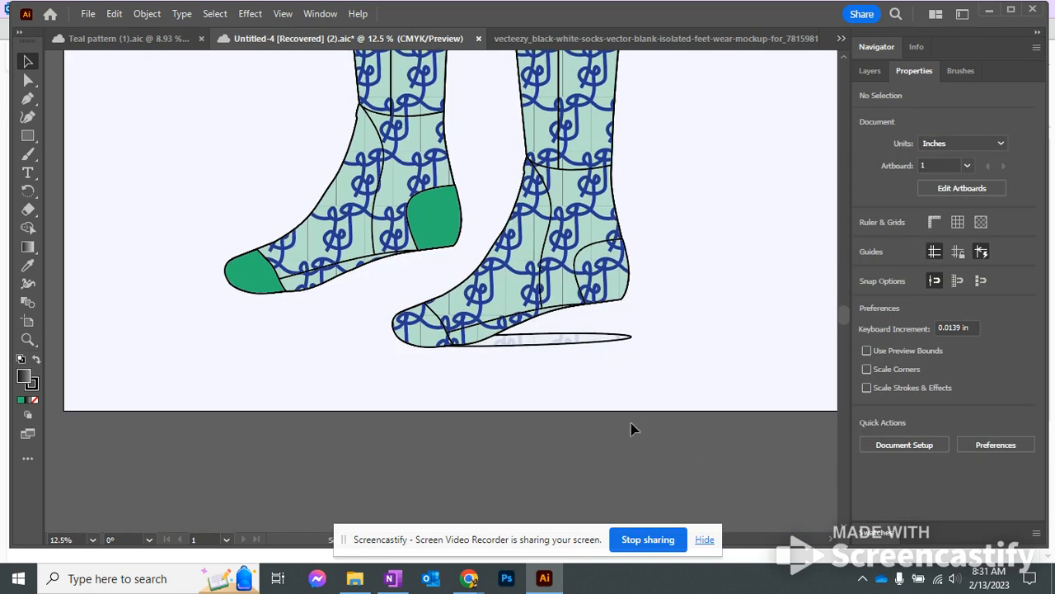
pyautogui.click(559, 348)
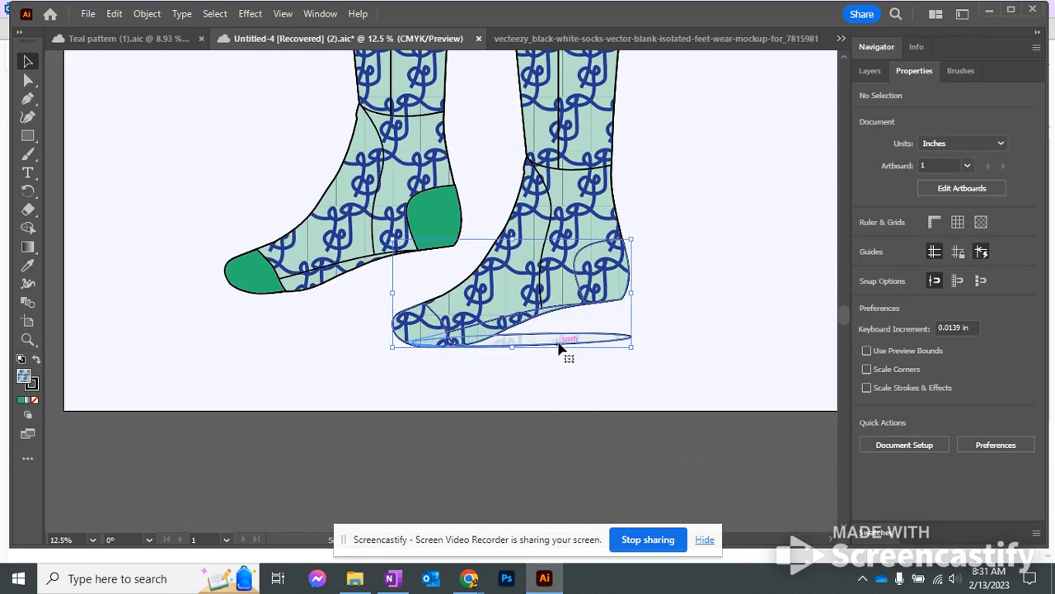
pyautogui.rightClick(561, 349)
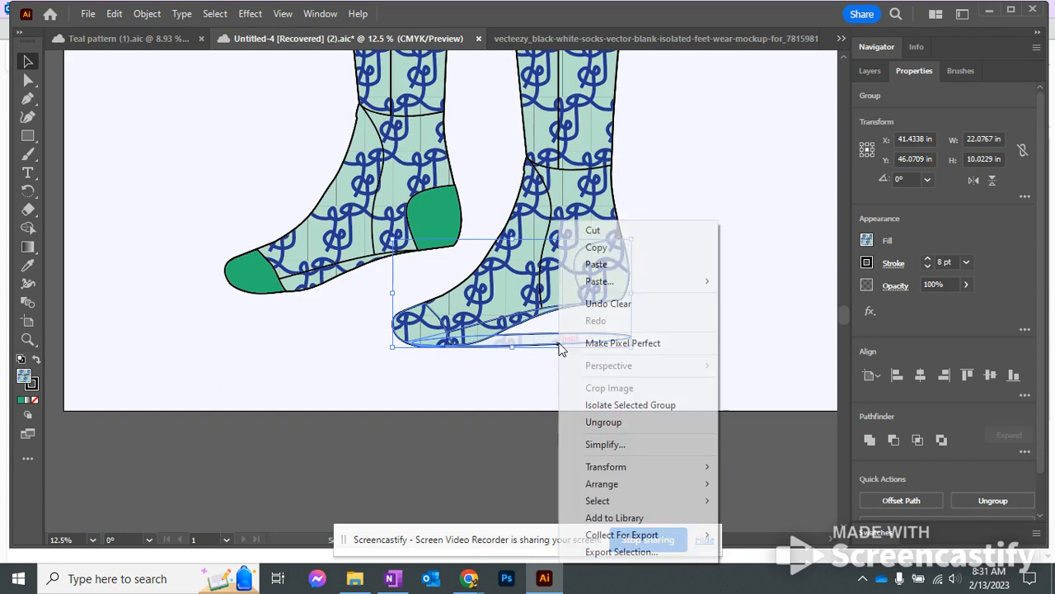
pyautogui.click(623, 423)
pyautogui.click(691, 316)
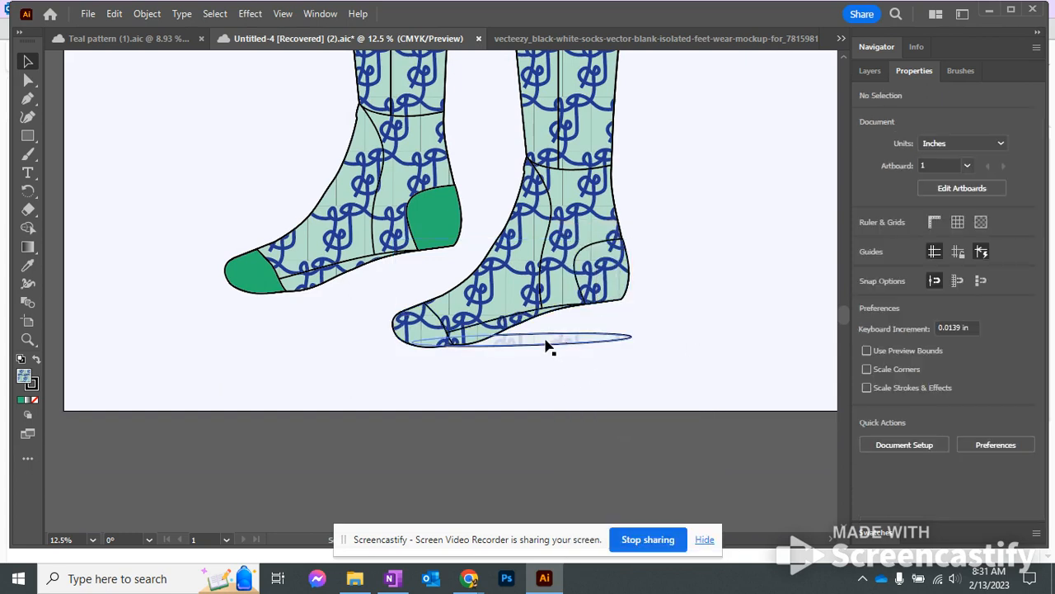
pyautogui.click(547, 342)
pyautogui.press('Delete')
pyautogui.scroll(-2, 693, 347)
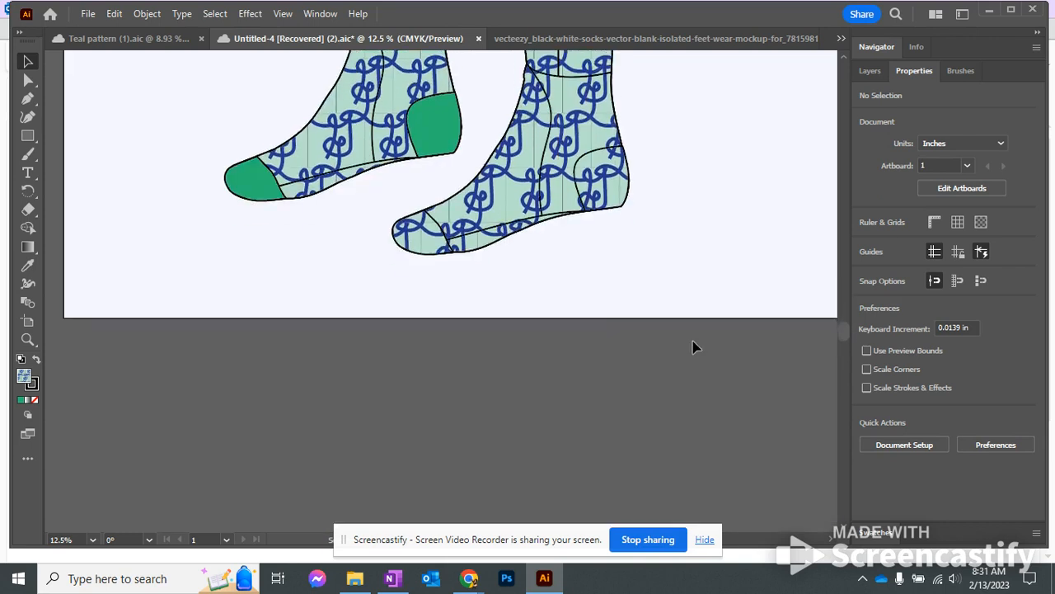
# - Fill the front sock's heel and toe with the green swatch C=75 M=0 Y=75 K=0
pyautogui.scroll(5, 693, 347)
pyautogui.scroll(-2, 693, 347)
pyautogui.click(624, 376)
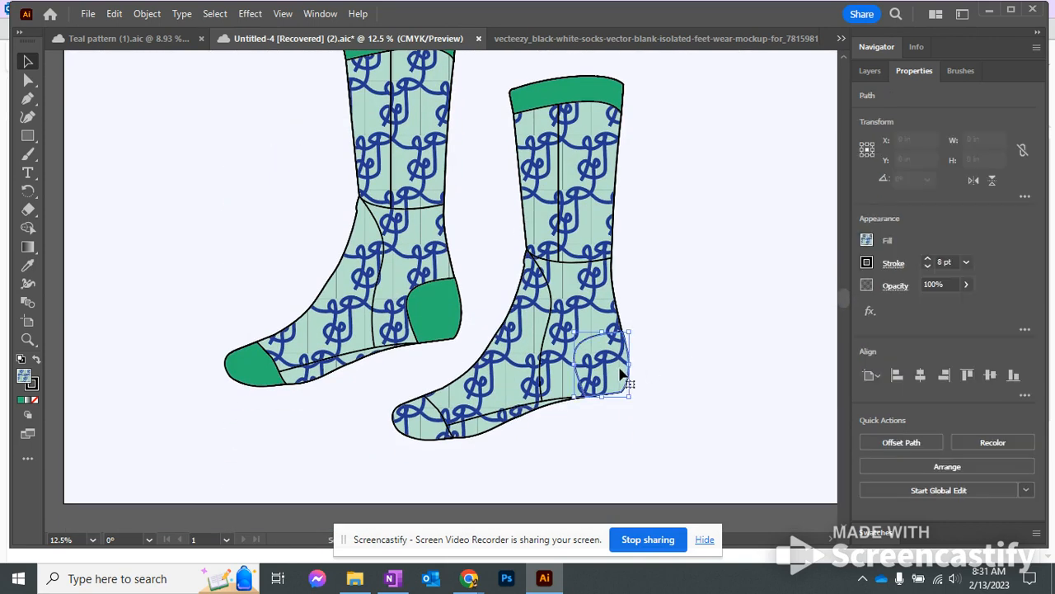
pyautogui.click(877, 534)
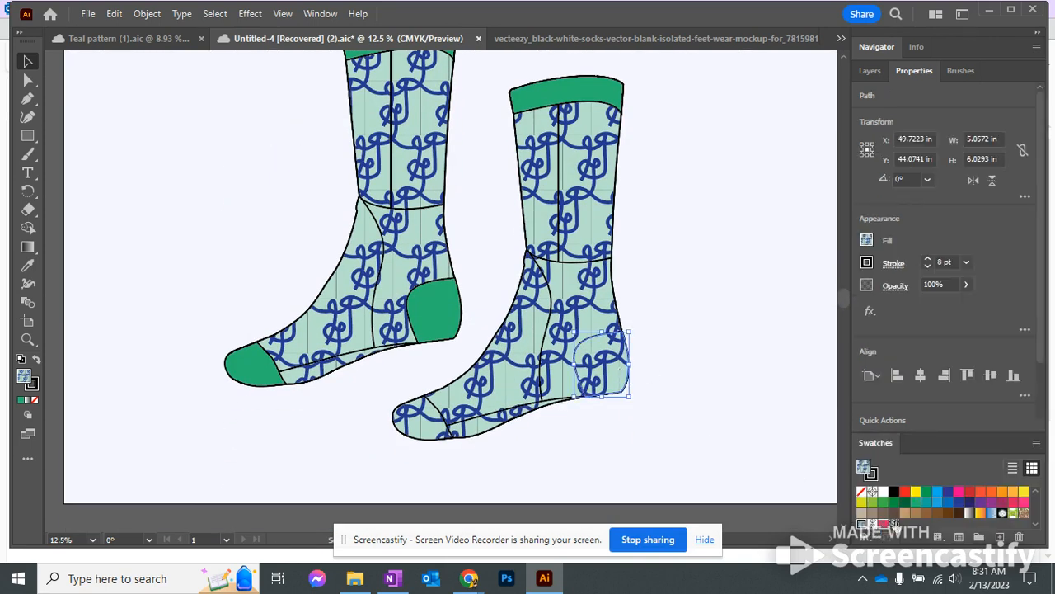
pyautogui.click(917, 505)
pyautogui.click(435, 431)
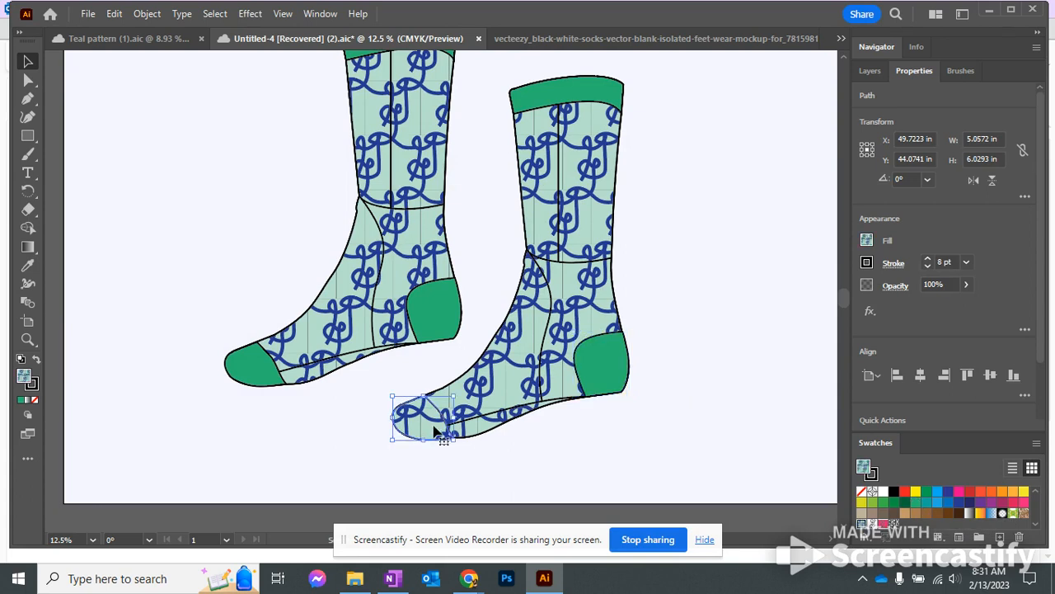
pyautogui.click(916, 504)
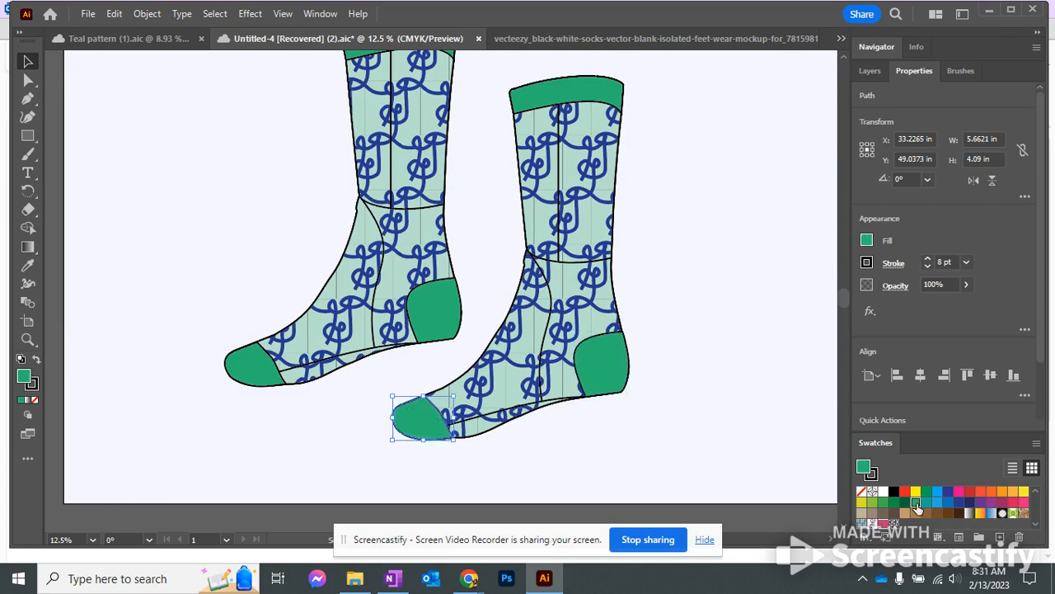
pyautogui.click(743, 290)
pyautogui.scroll(3, 743, 290)
pyautogui.scroll(-2, 743, 290)
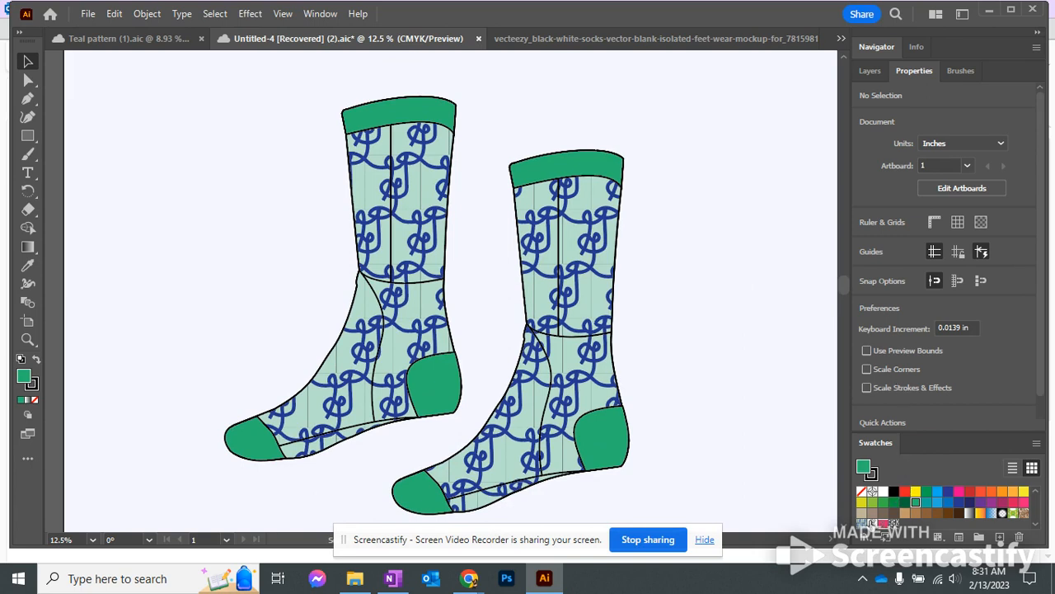
# - Open the New Pattern 2 swatch for editing and widen its pale teal background square to about 5.72 in
pyautogui.click(861, 523)
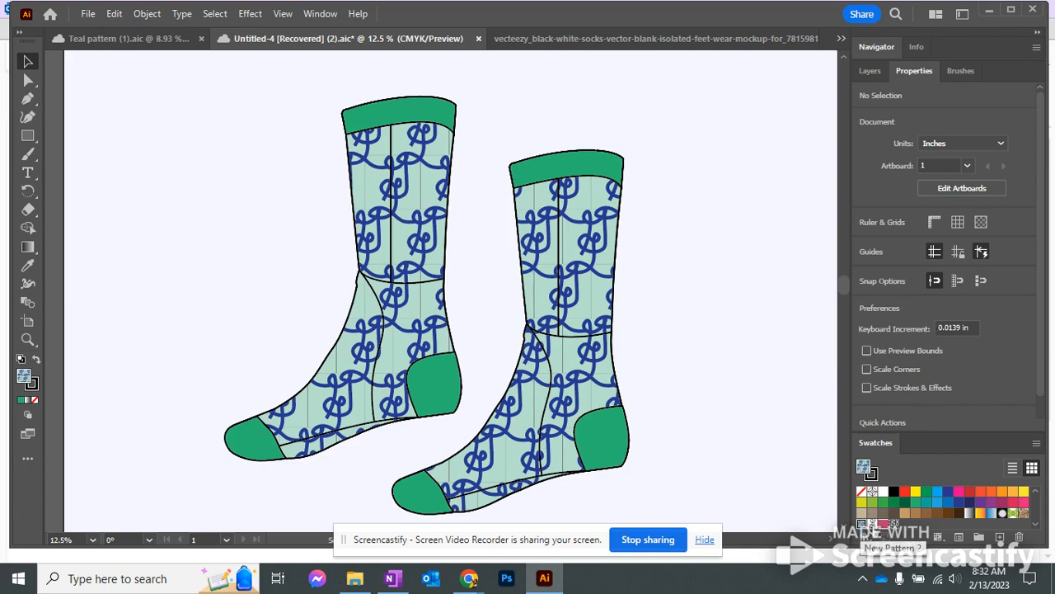
pyautogui.click(965, 541)
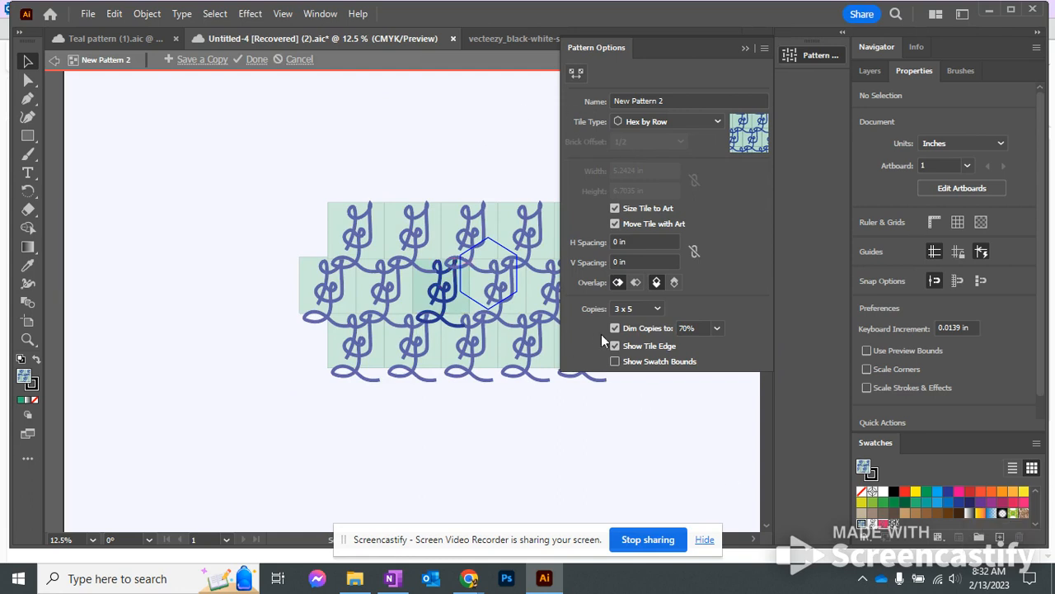
pyautogui.click(466, 310)
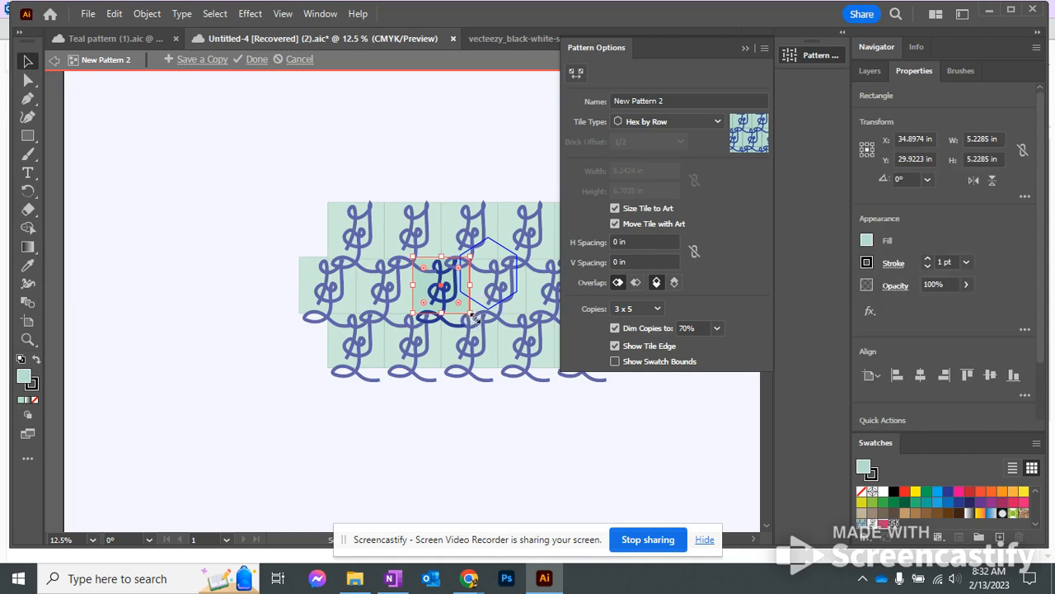
pyautogui.moveTo(474, 313)
pyautogui.mouseDown()
pyautogui.moveTo(480, 320)
pyautogui.moveTo(474, 314)
pyautogui.mouseUp()
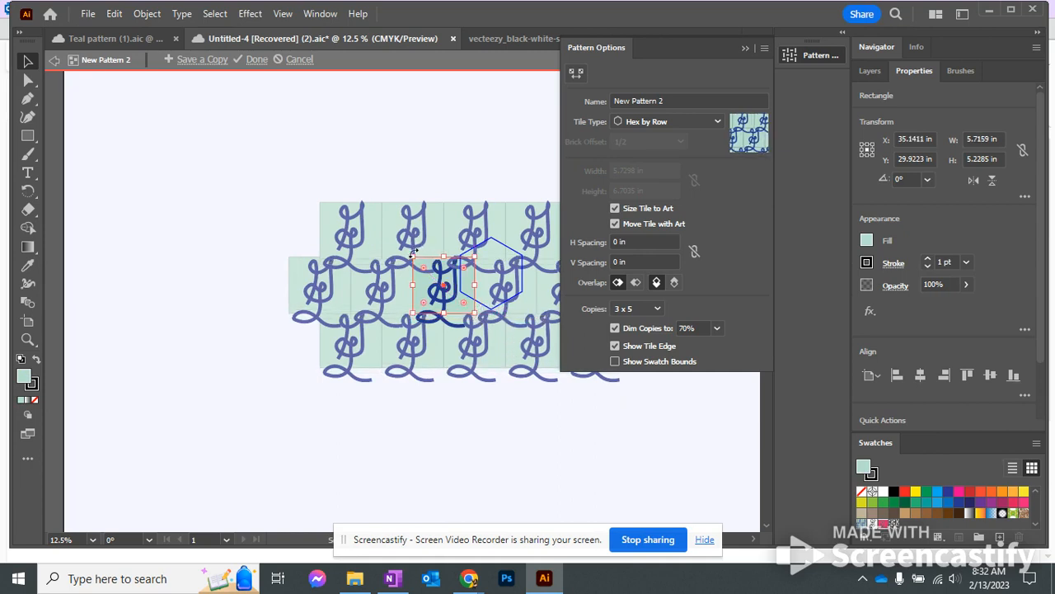
pyautogui.moveTo(413, 254); pyautogui.dragTo(396, 239)
# - Remove the stroke from the pattern tile's background rectangle and finish editing the pattern
pyautogui.click(927, 266)
pyautogui.click(926, 266)
pyautogui.click(927, 266)
pyautogui.click(927, 265)
pyautogui.click(475, 446)
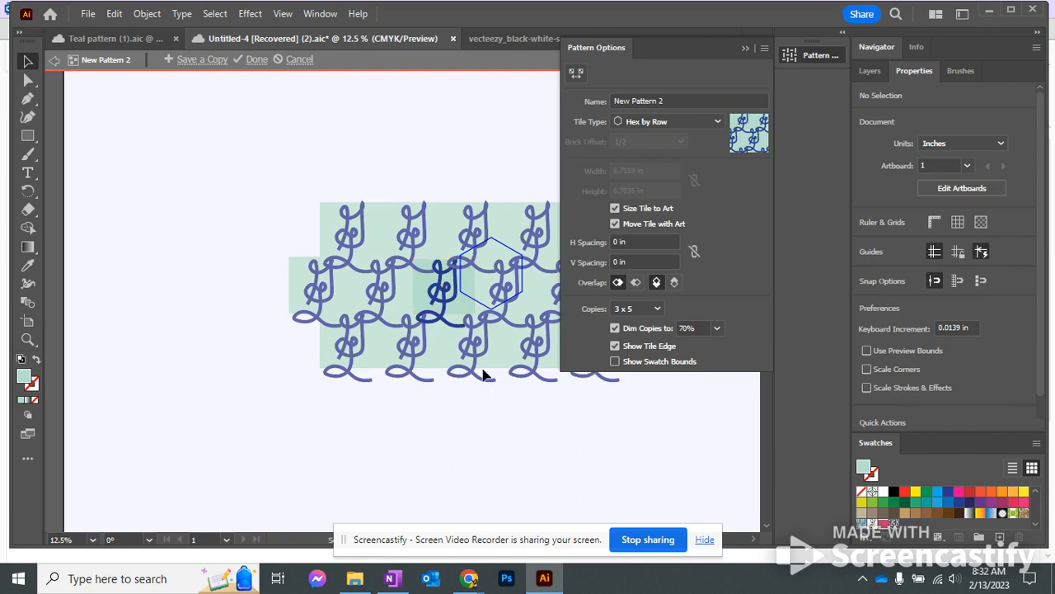
pyautogui.click(255, 60)
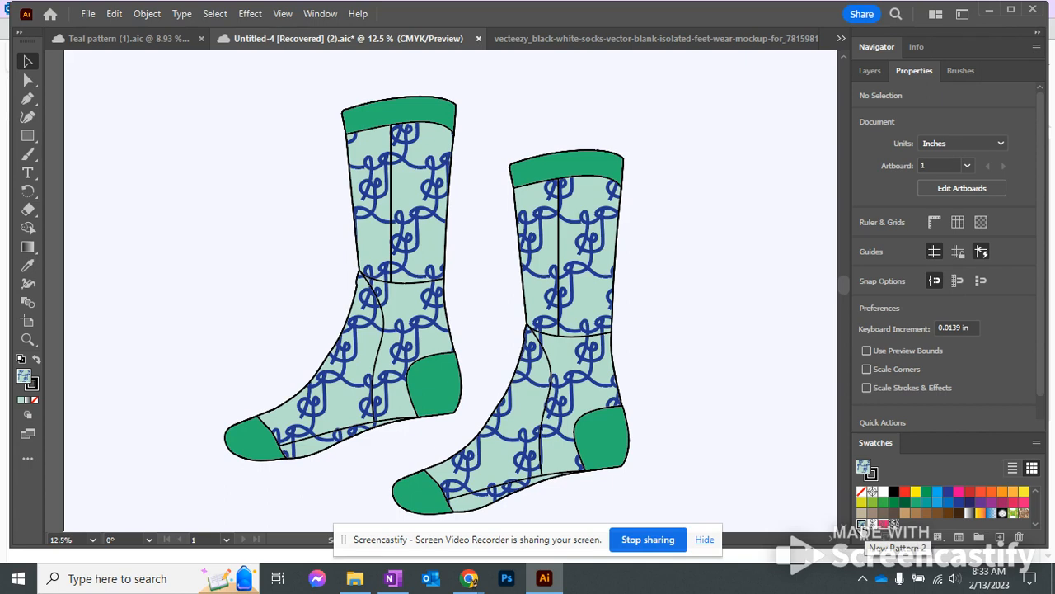
# - Reopen New Pattern 2 for editing and change the tile's background rectangle fill to bright yellow
pyautogui.click(960, 538)
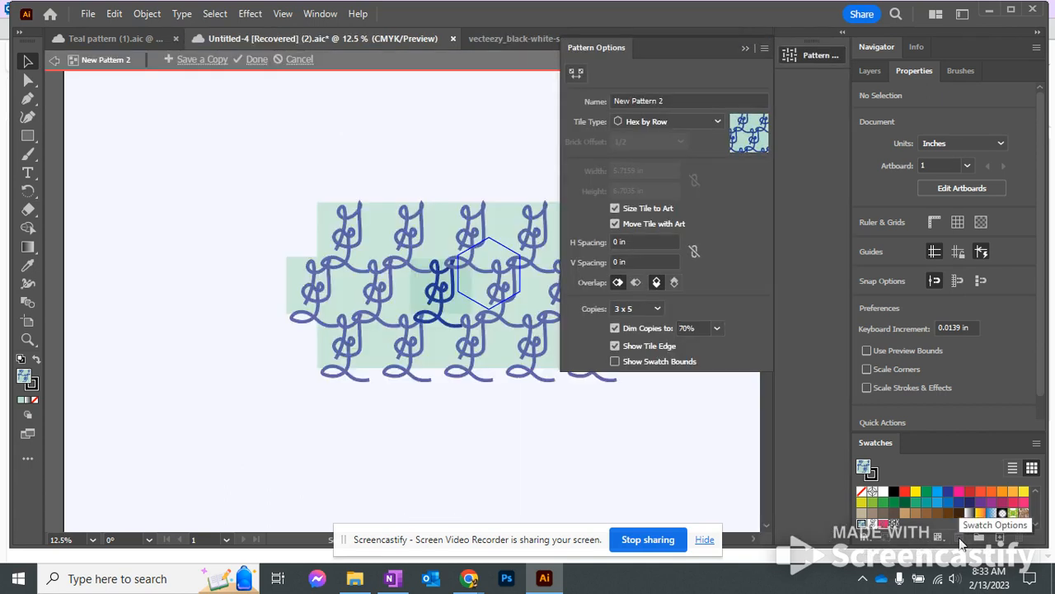
pyautogui.click(427, 285)
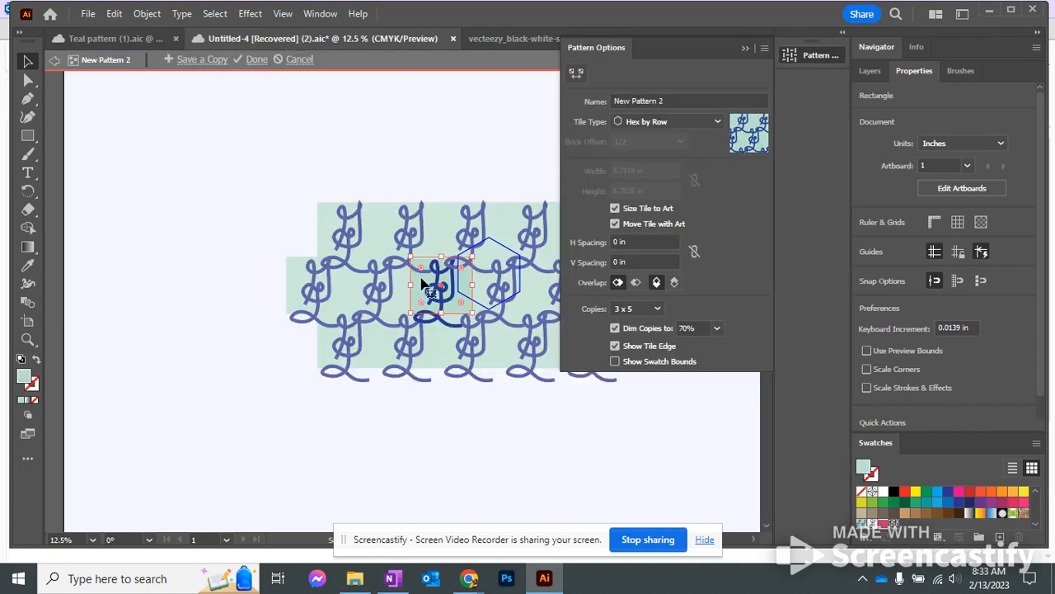
pyautogui.click(867, 240)
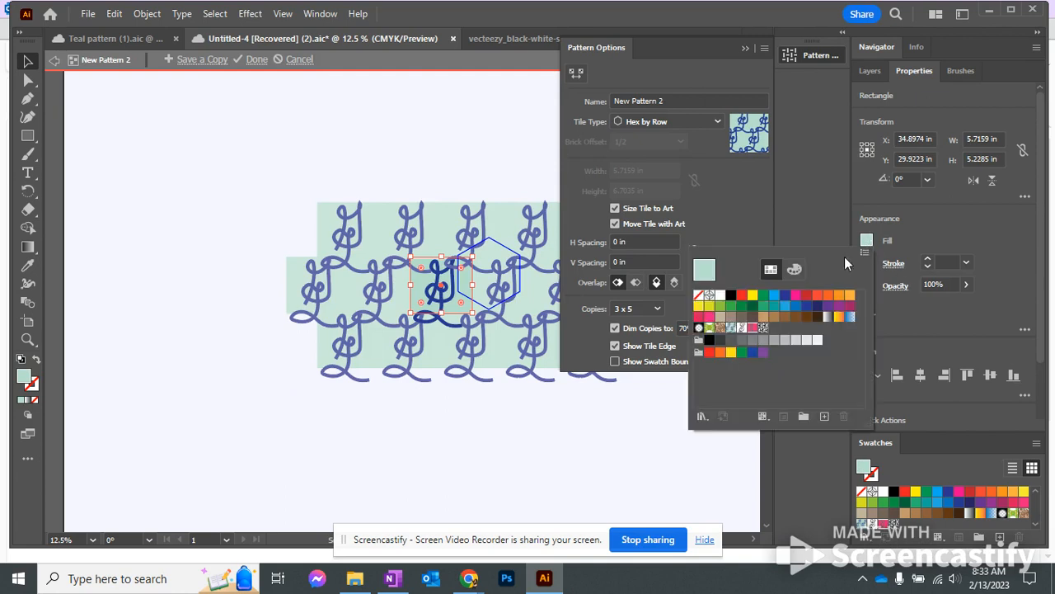
pyautogui.click(710, 307)
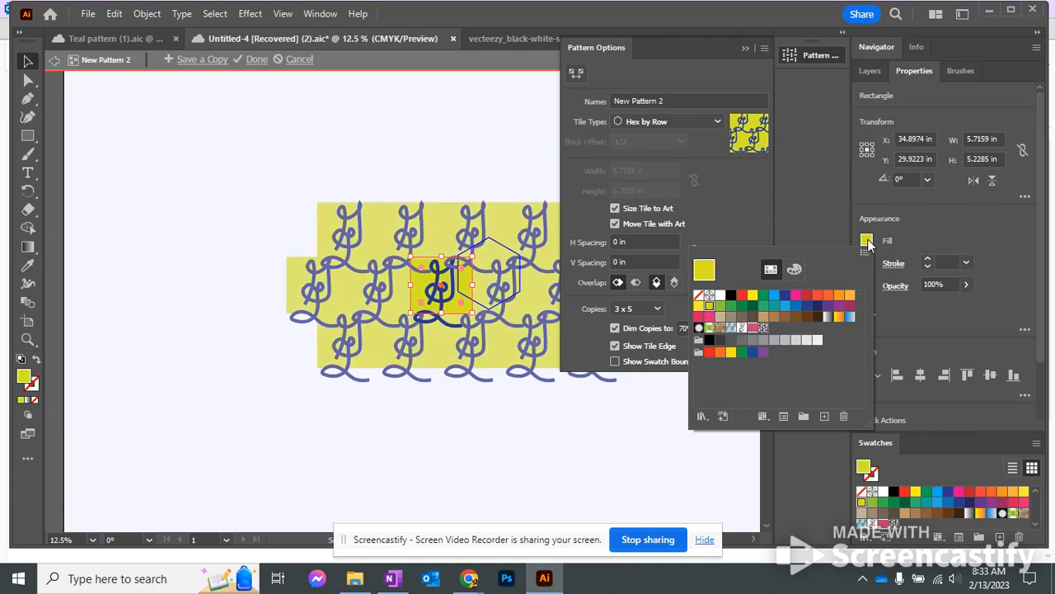
pyautogui.click(701, 305)
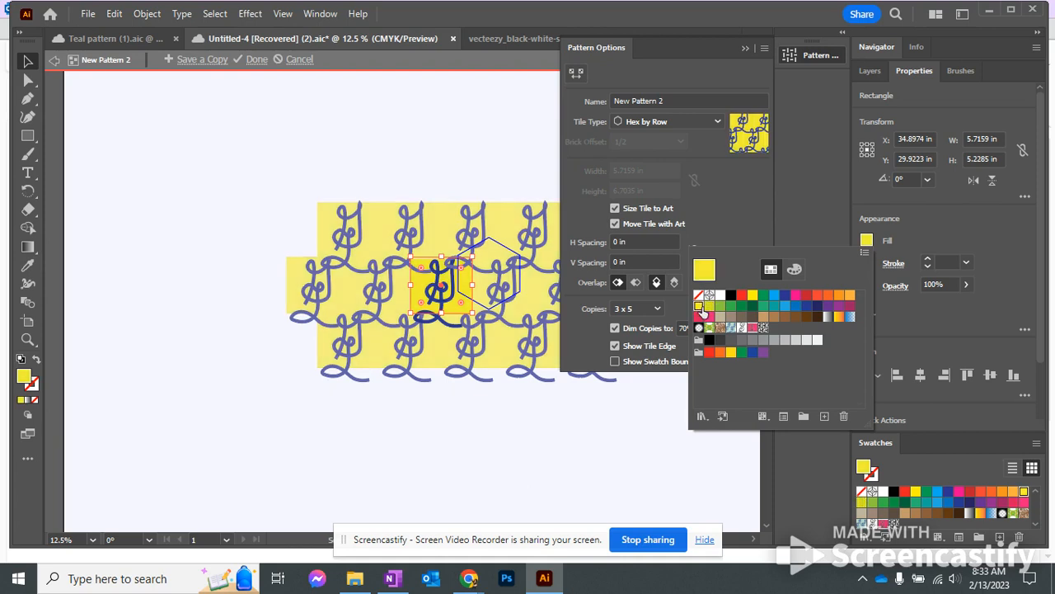
pyautogui.click(868, 245)
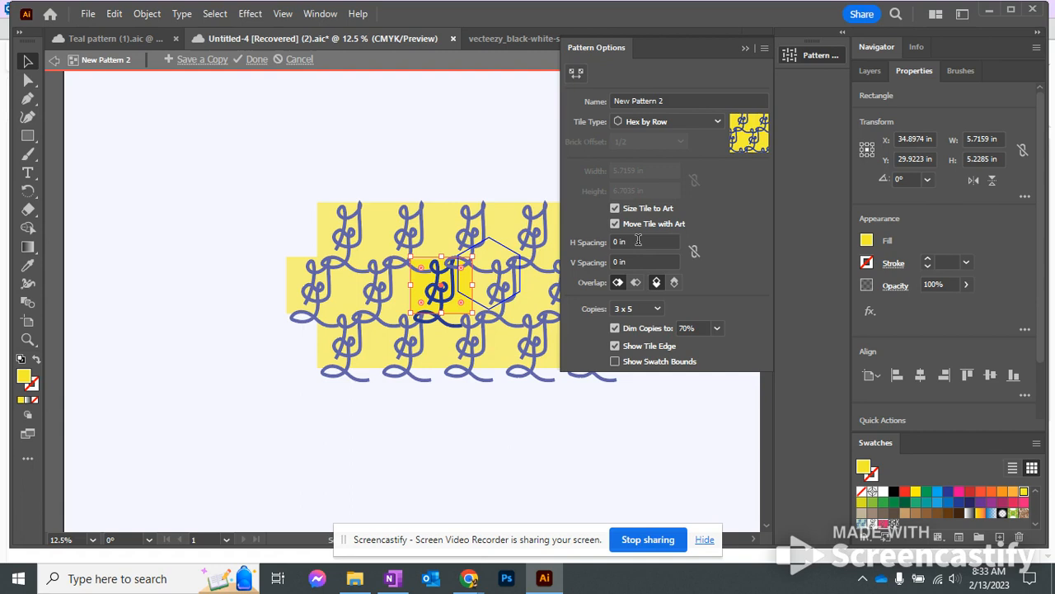
# - Rename the pattern as Yellow Monogram, save a copy and finish editing it
pyautogui.moveTo(667, 101); pyautogui.dragTo(599, 101)
pyautogui.write('Yellow ')
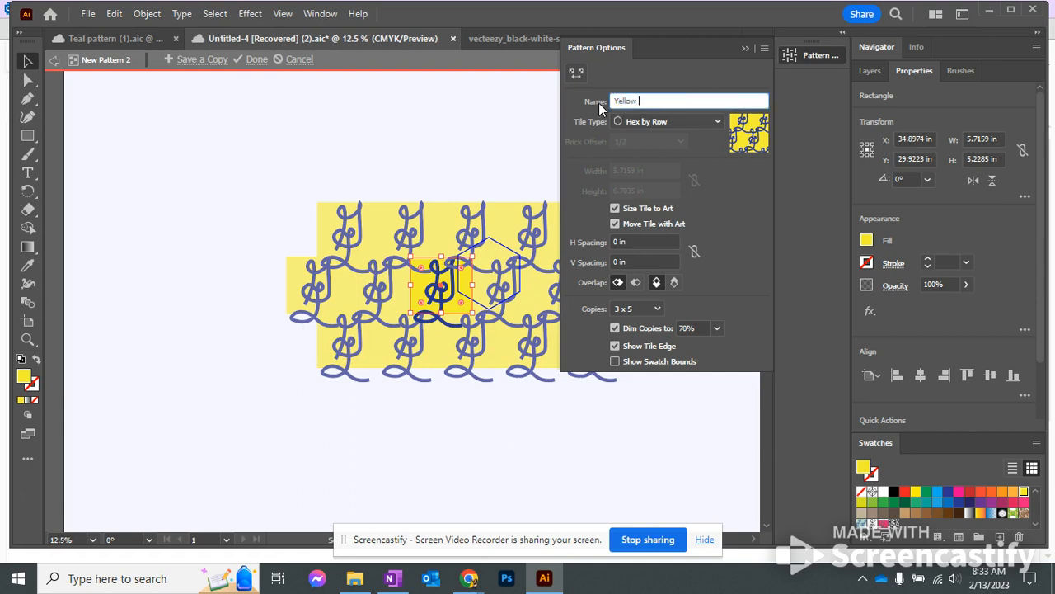
pyautogui.write('Monogram')
pyautogui.click(198, 61)
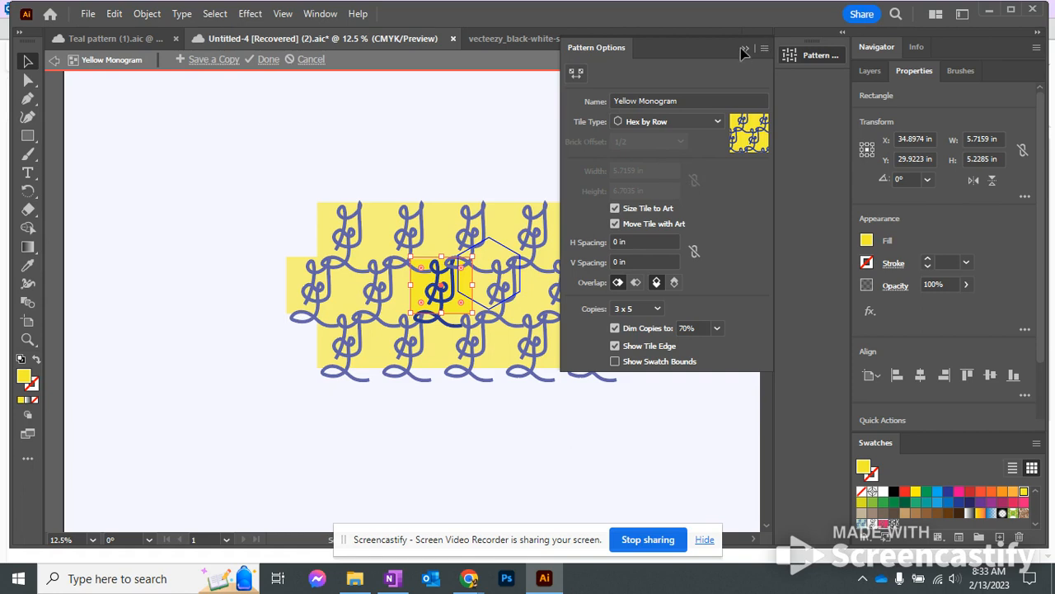
pyautogui.click(267, 60)
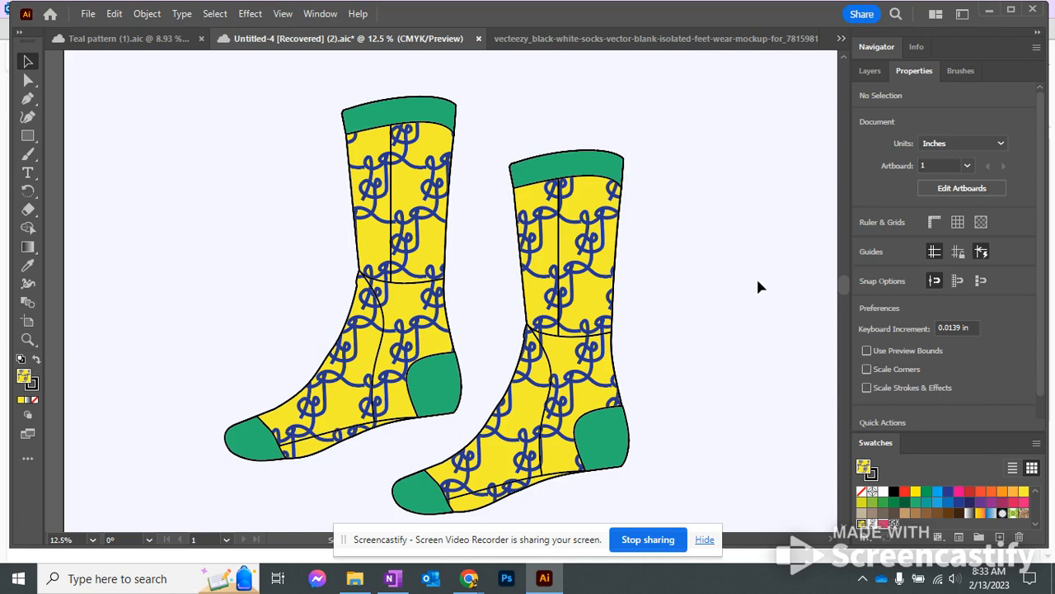
# - Select both socks and scale them slightly shorter from their lower edge
pyautogui.moveTo(160, 87); pyautogui.dragTo(702, 502)
pyautogui.moveTo(610, 514); pyautogui.dragTo(611, 489)
pyautogui.click(729, 379)
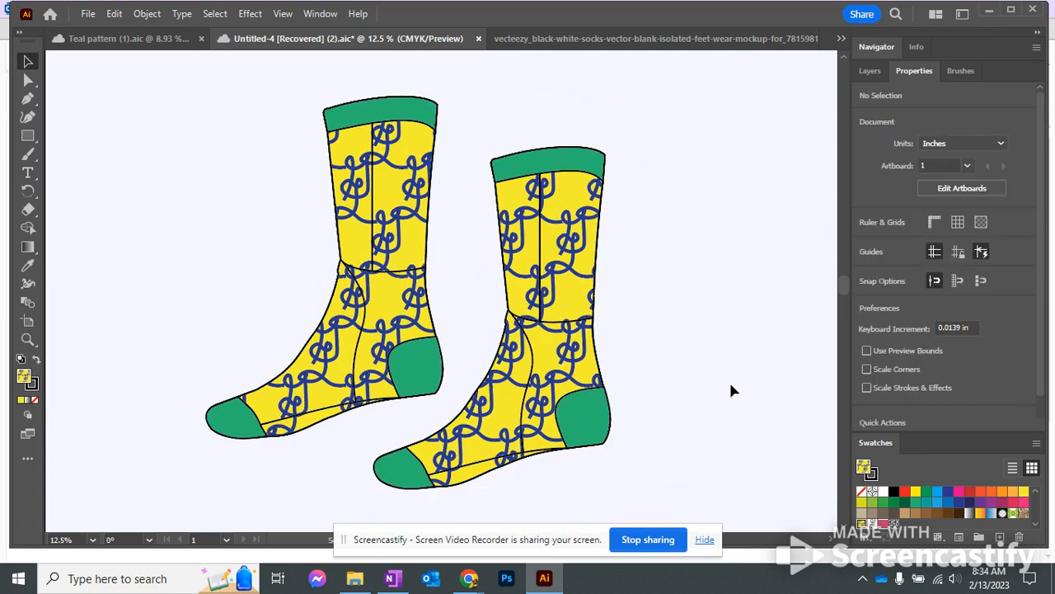
# - Look over the product mockups in the Teal pattern document and the downloaded sock vectors in their EPS document
pyautogui.click(130, 41)
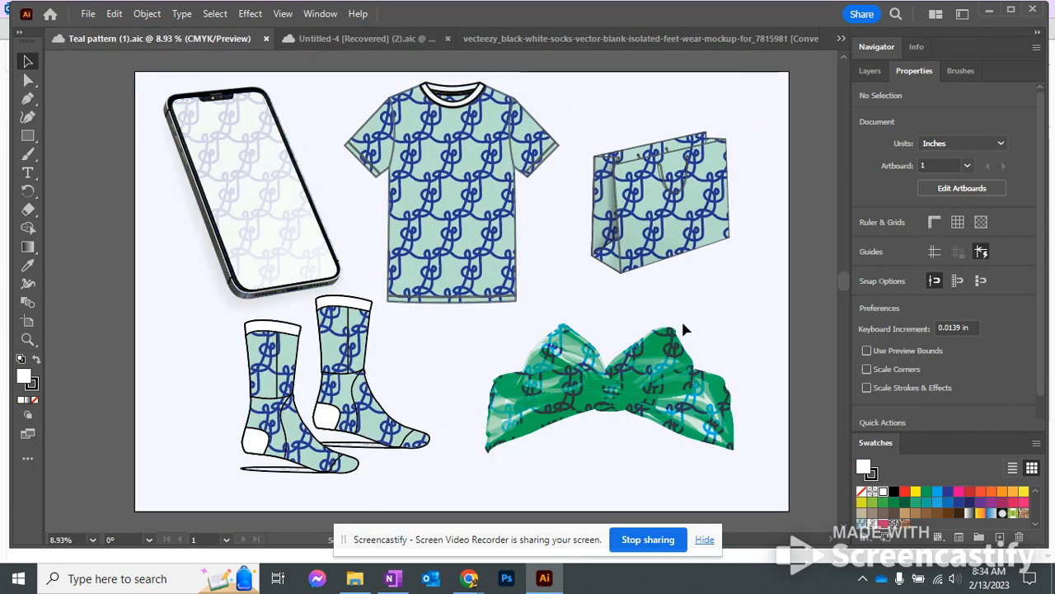
pyautogui.click(567, 39)
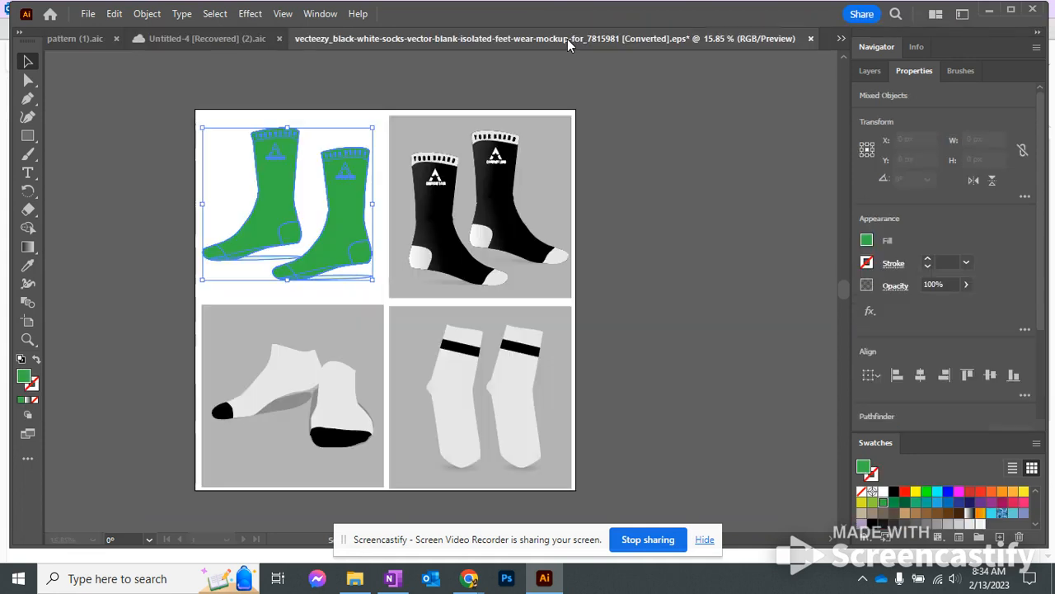